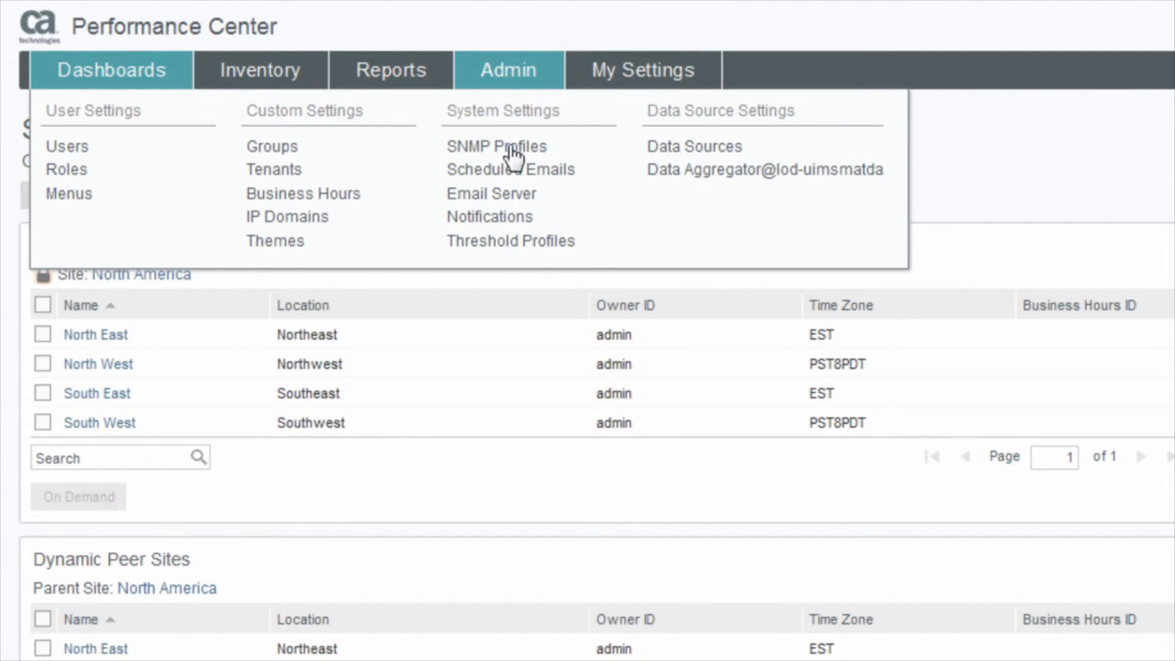
# Step: Go to SNMP Profiles under System Settings and open the Add SNMP Profile dialog
pyautogui.click(517, 159)
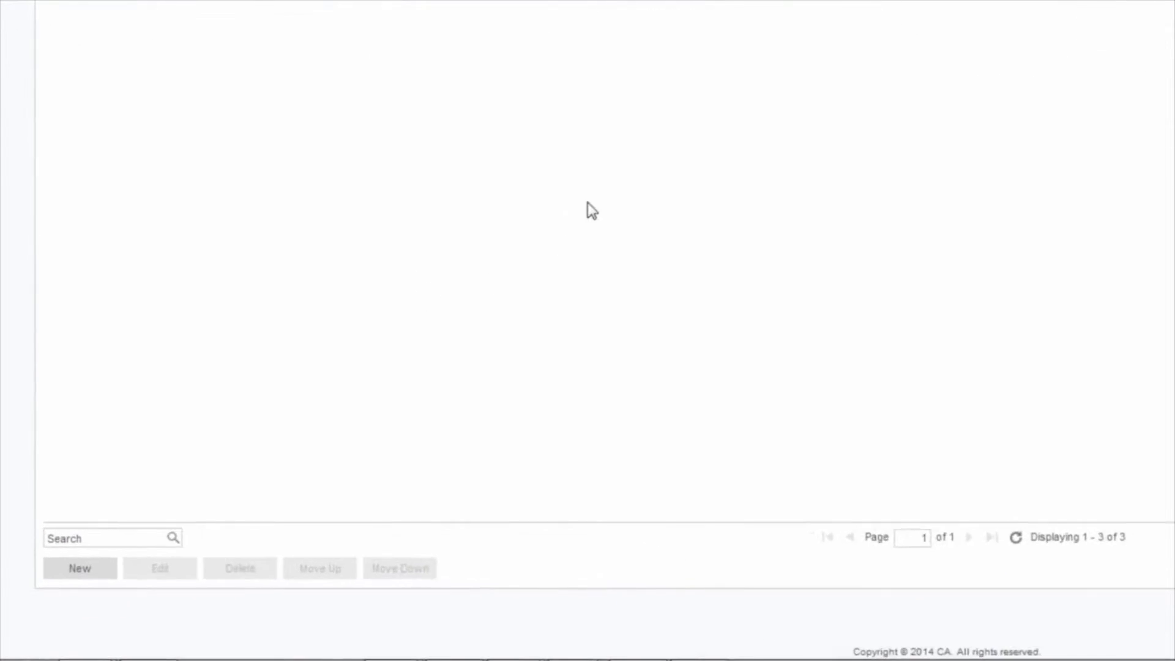
pyautogui.click(118, 533)
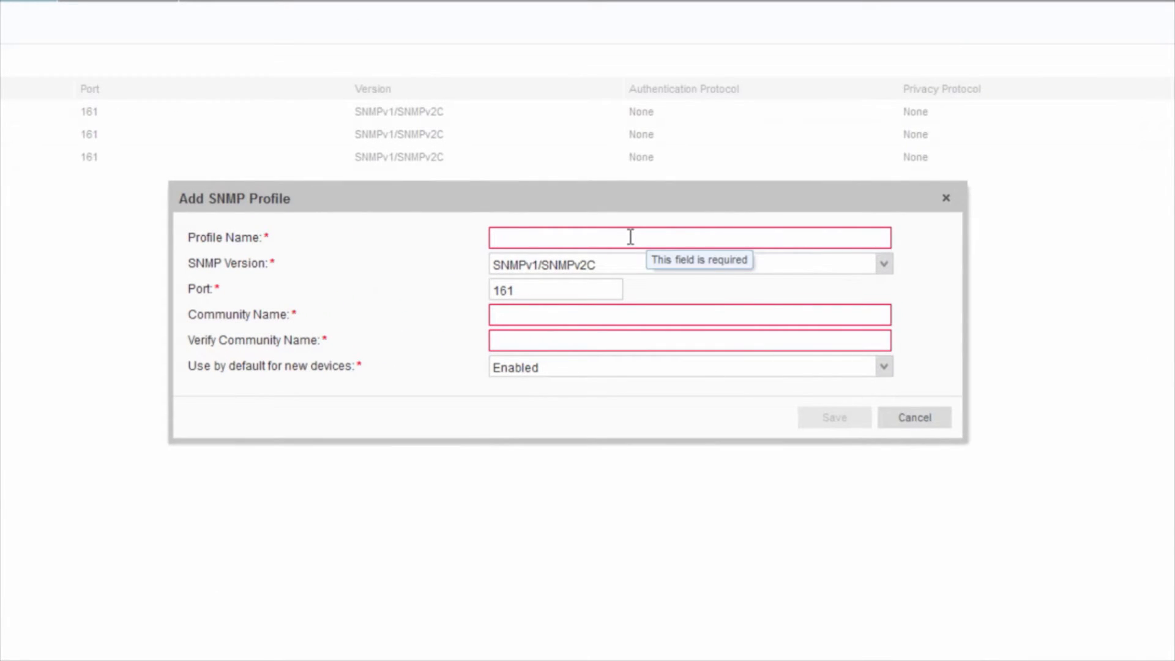
# Step: Save profile 'Test' as SNMPv1/SNMPv2C on port 161 with a confirmed community name
pyautogui.write('Test')
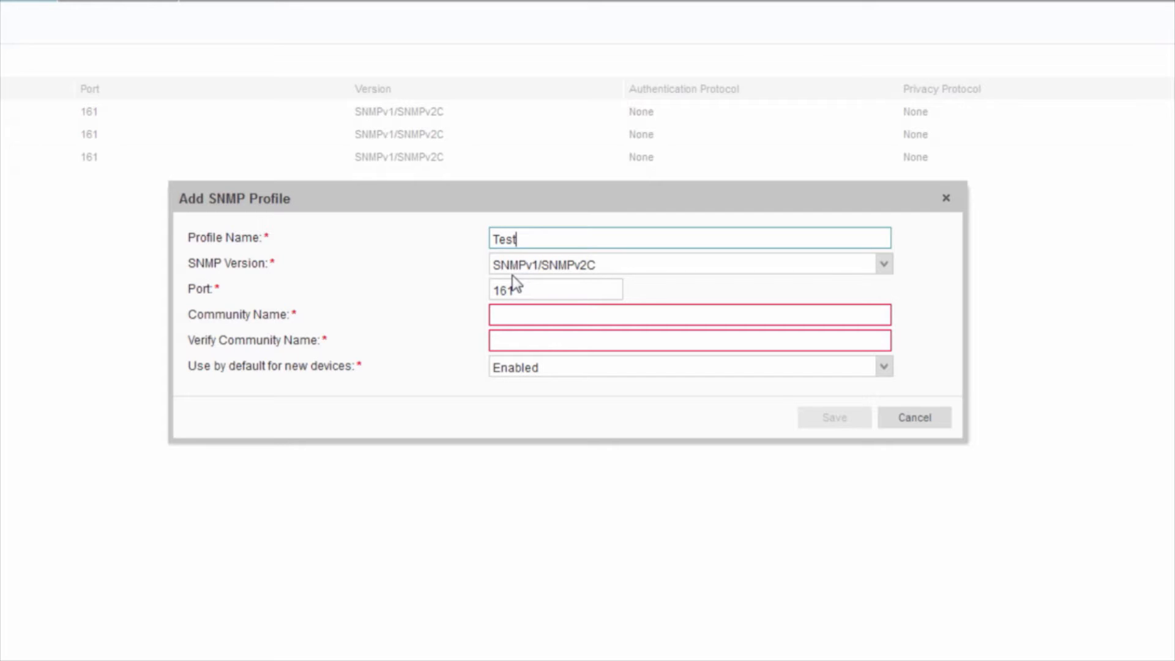
pyautogui.click(884, 265)
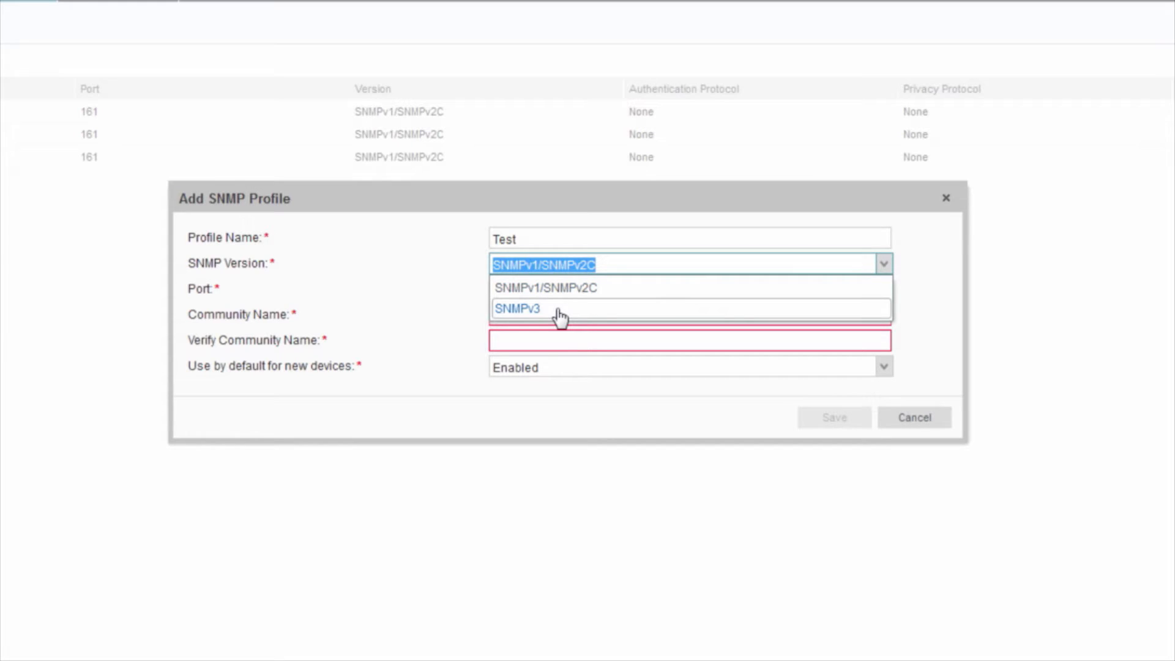
pyautogui.click(603, 289)
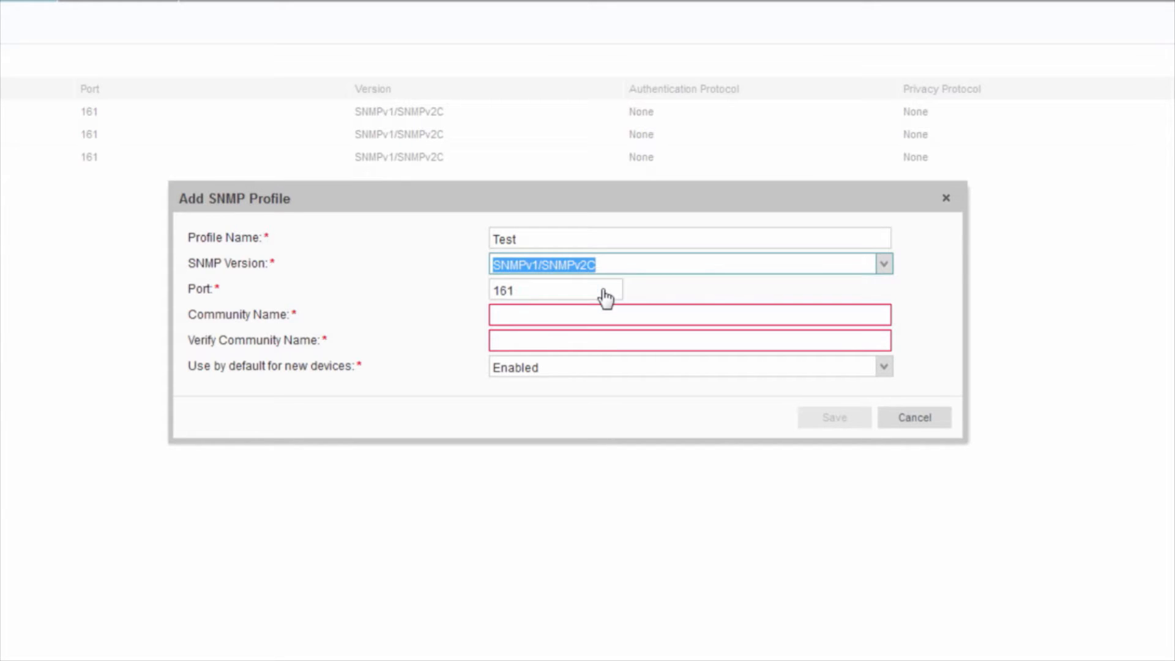
pyautogui.click(587, 289)
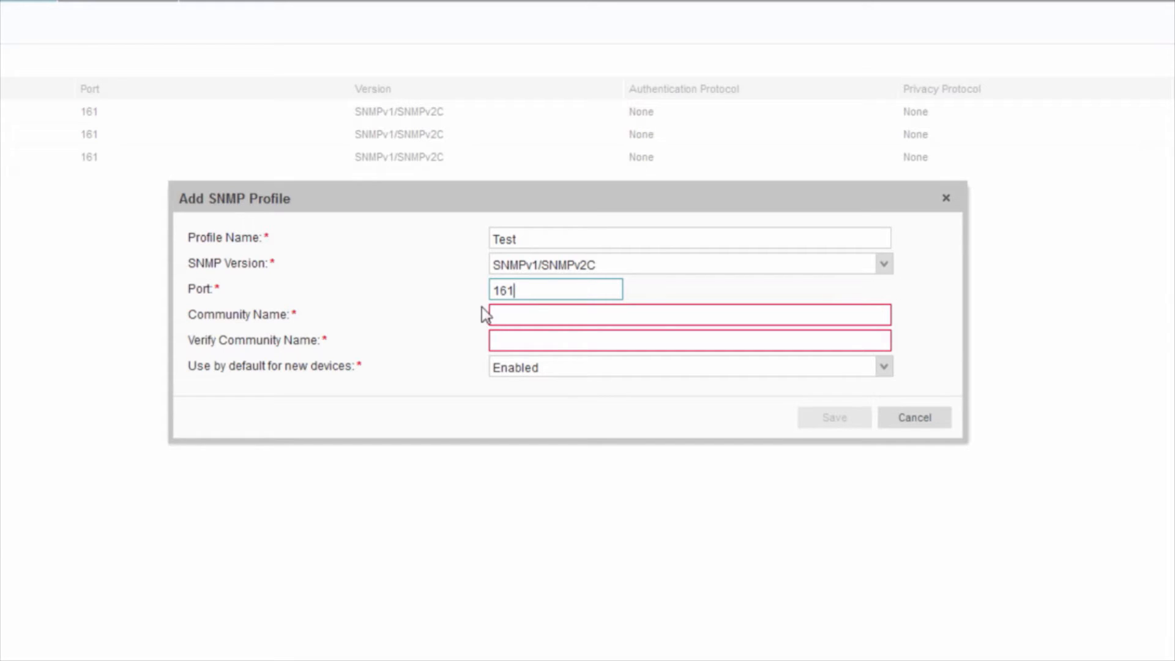
pyautogui.click(517, 317)
pyautogui.write('public')
pyautogui.press('Tab')
pyautogui.write('public')
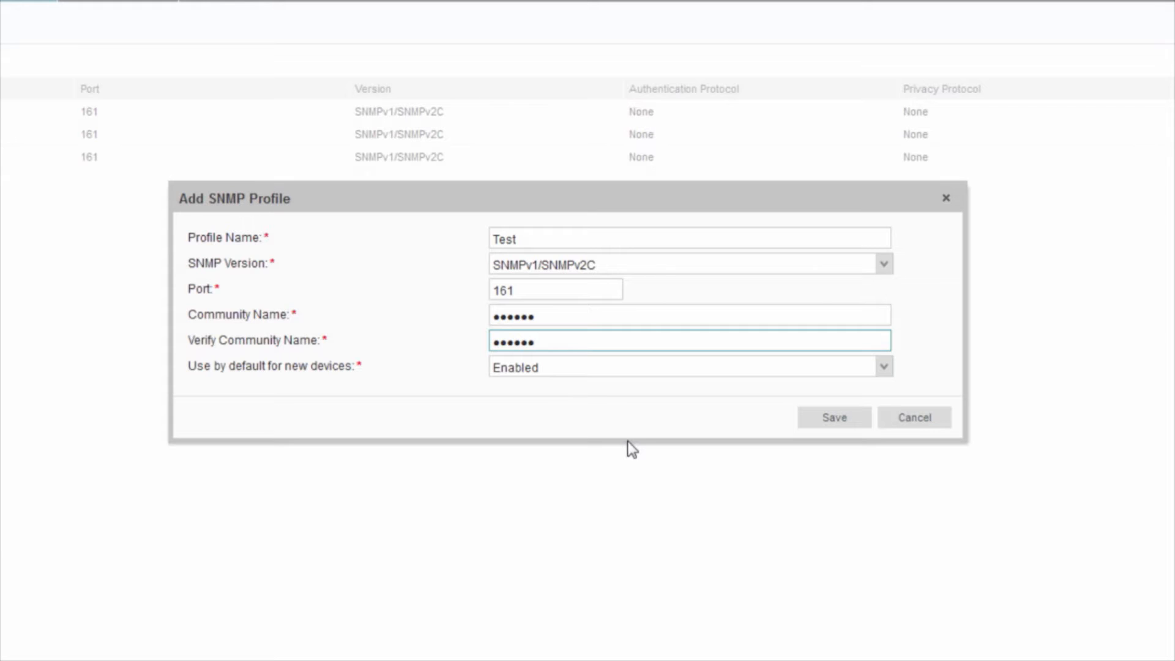
pyautogui.click(834, 423)
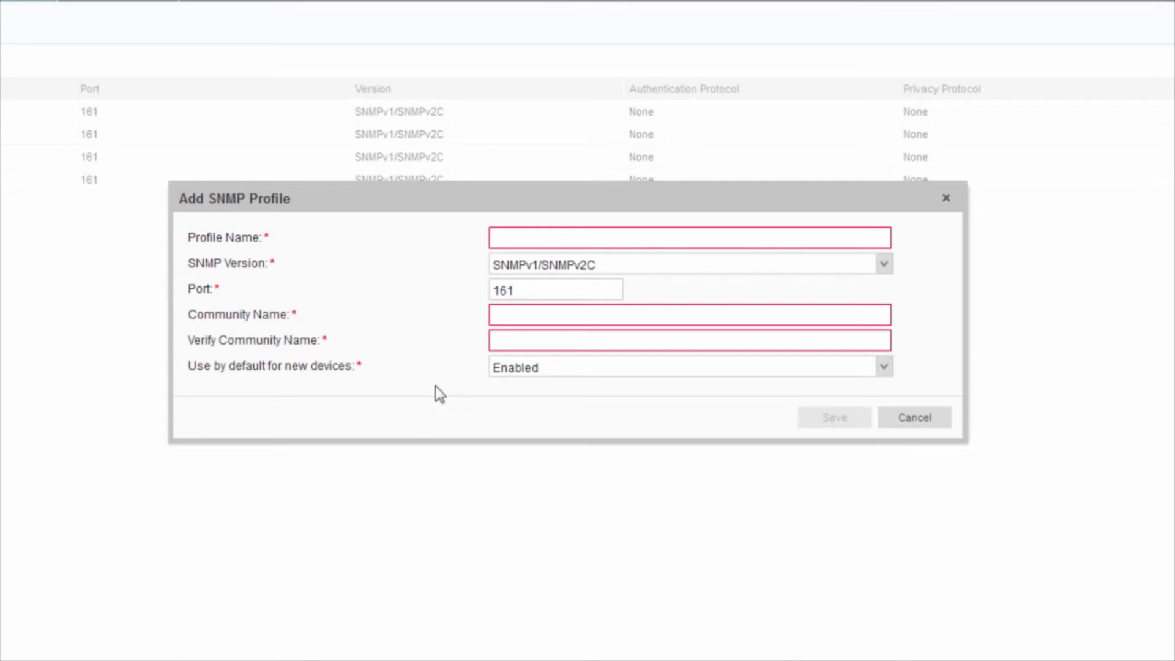
# Step: Name the new profile TestV3, set it to SNMPv3 with user name AuthNoPriv
pyautogui.click(548, 238)
pyautogui.write('T')
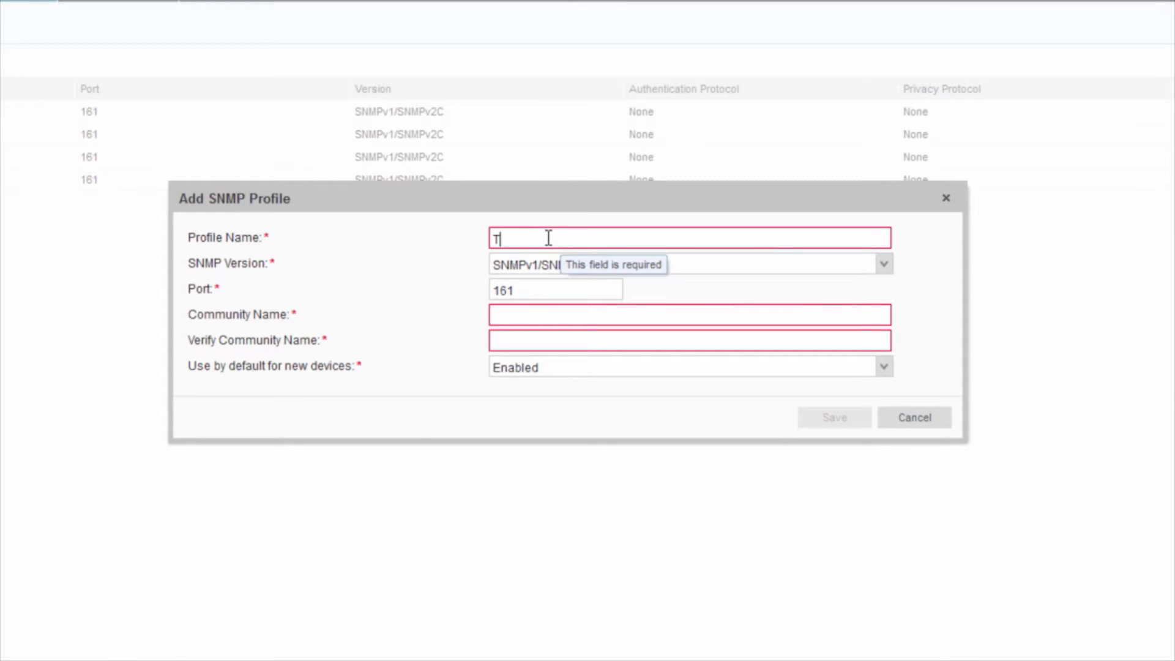
pyautogui.write('estV3')
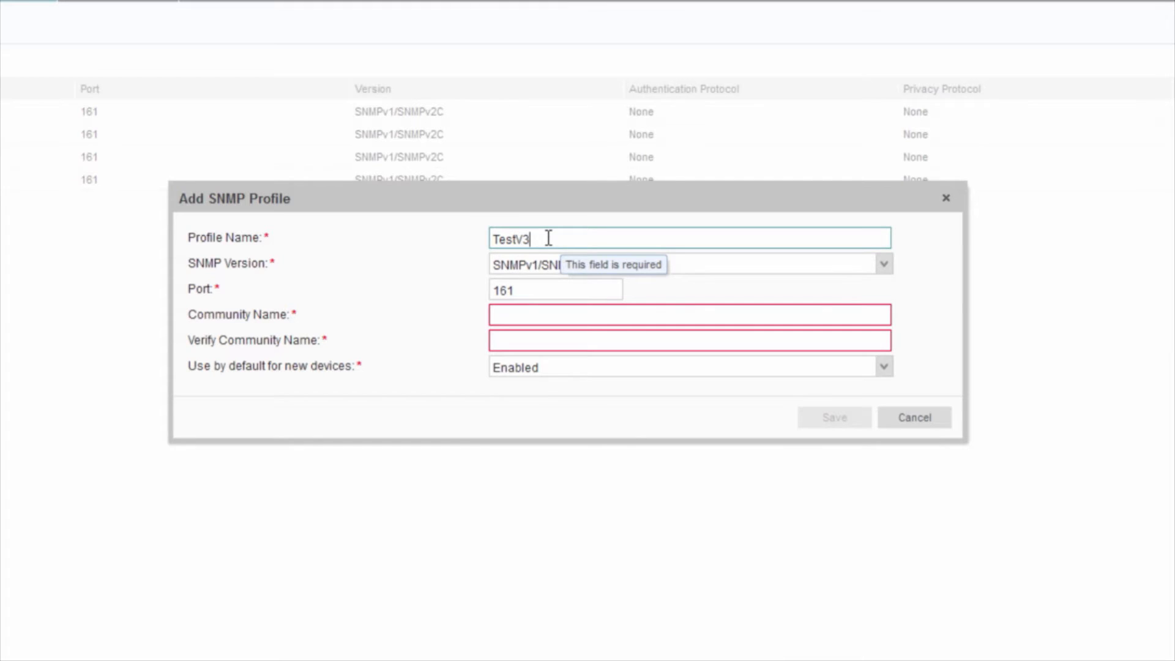
pyautogui.click(883, 264)
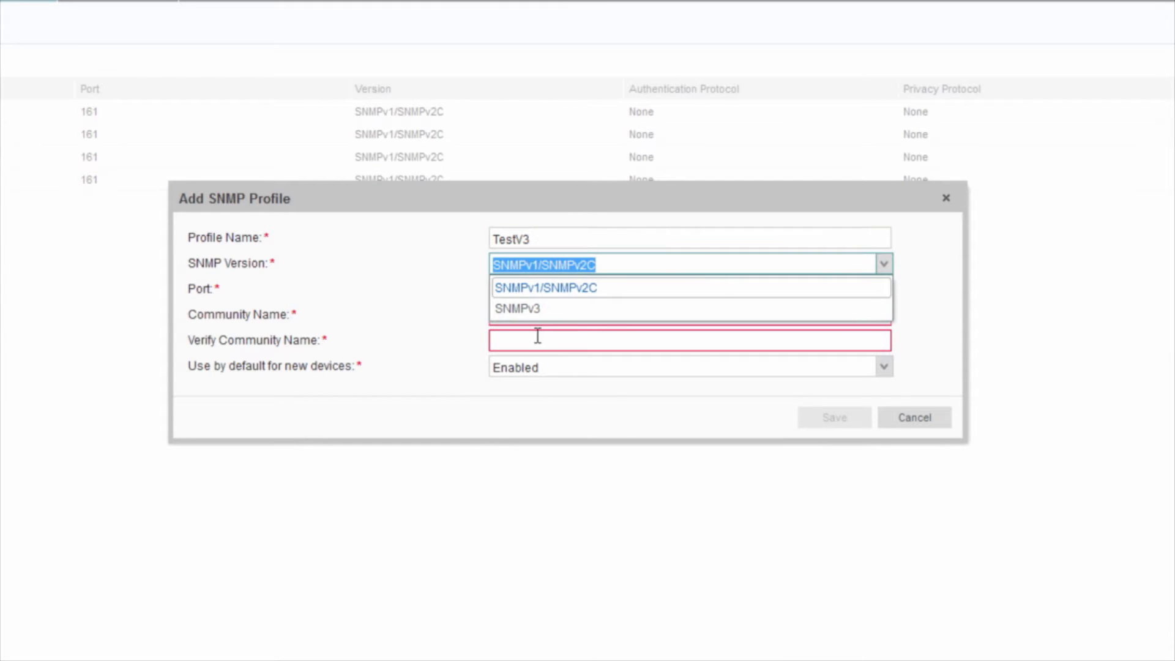
pyautogui.click(527, 310)
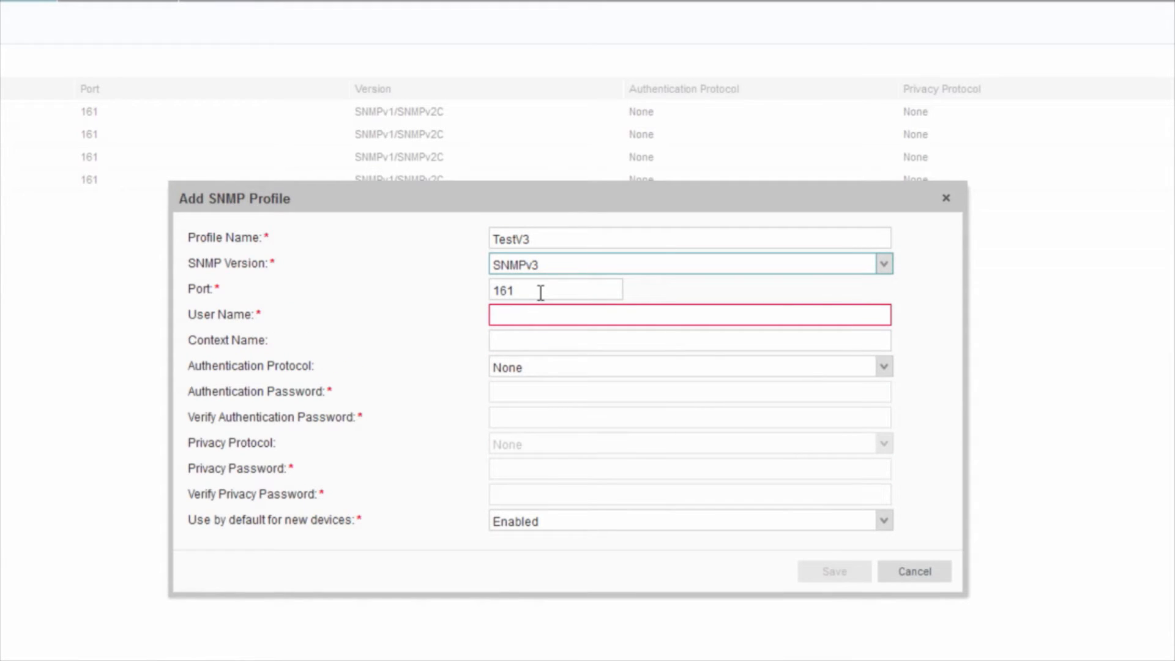
pyautogui.click(529, 313)
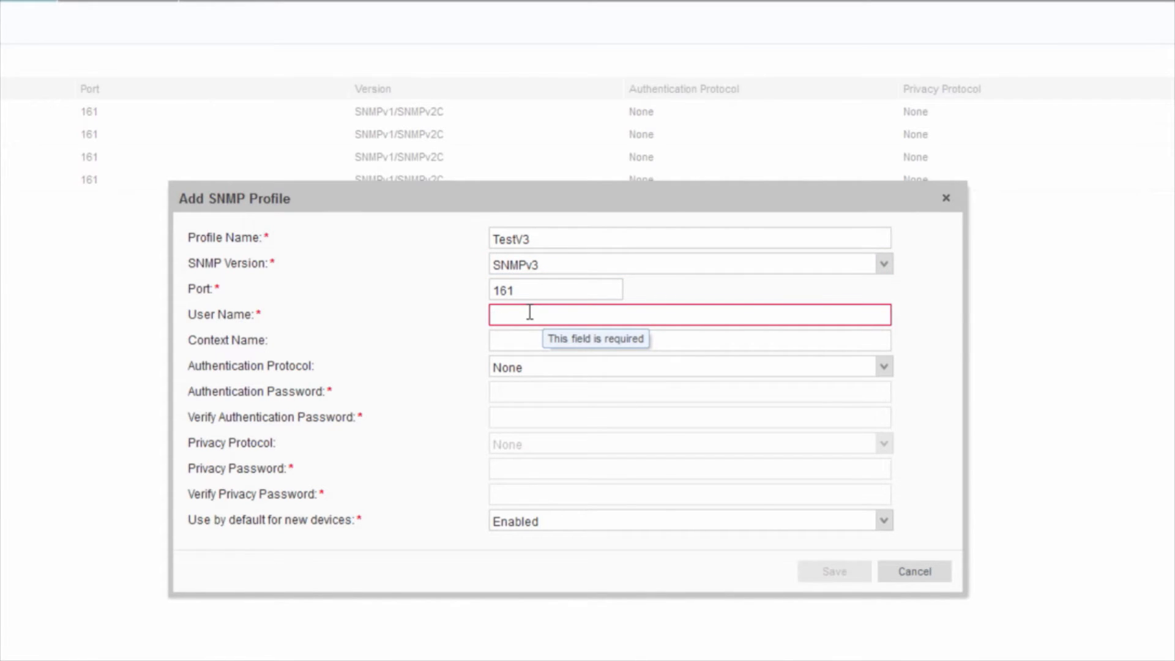
pyautogui.write('Auth')
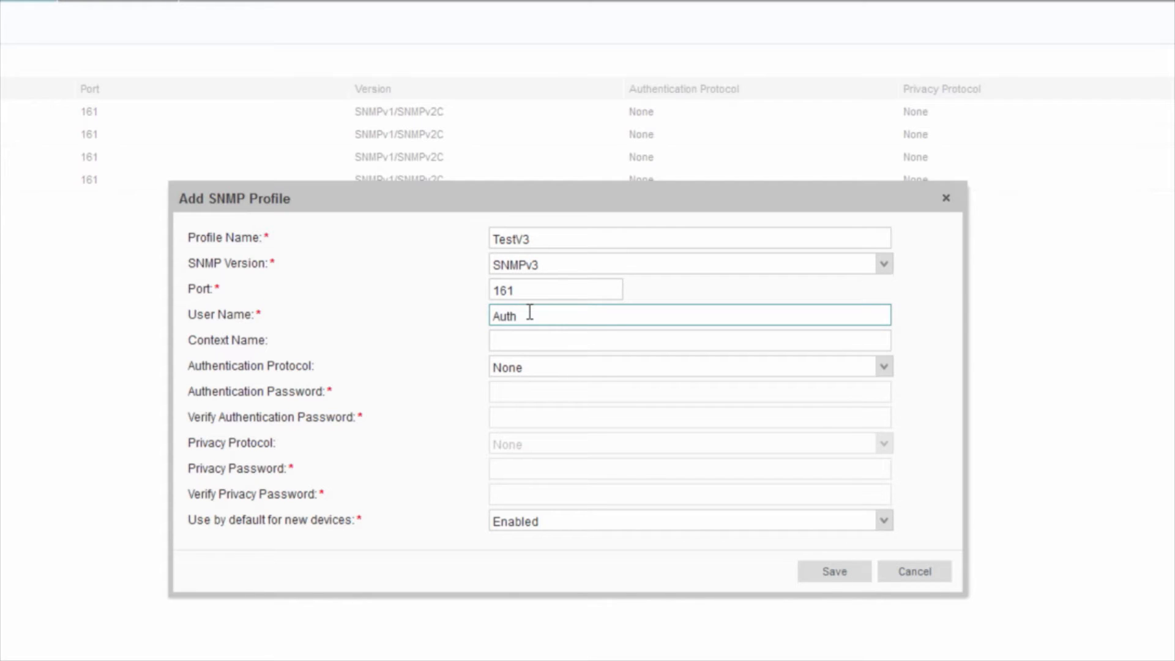
pyautogui.write('NoPriv')
# Step: Set MD5 authentication and enter the authentication password
pyautogui.click(884, 371)
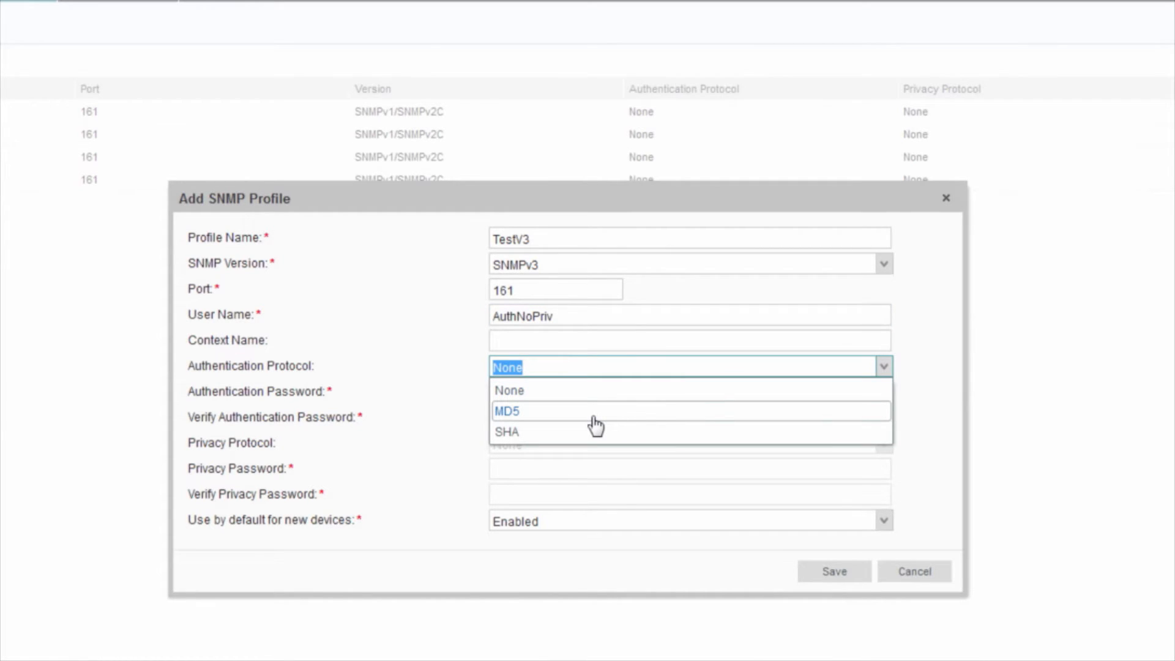
pyautogui.click(544, 419)
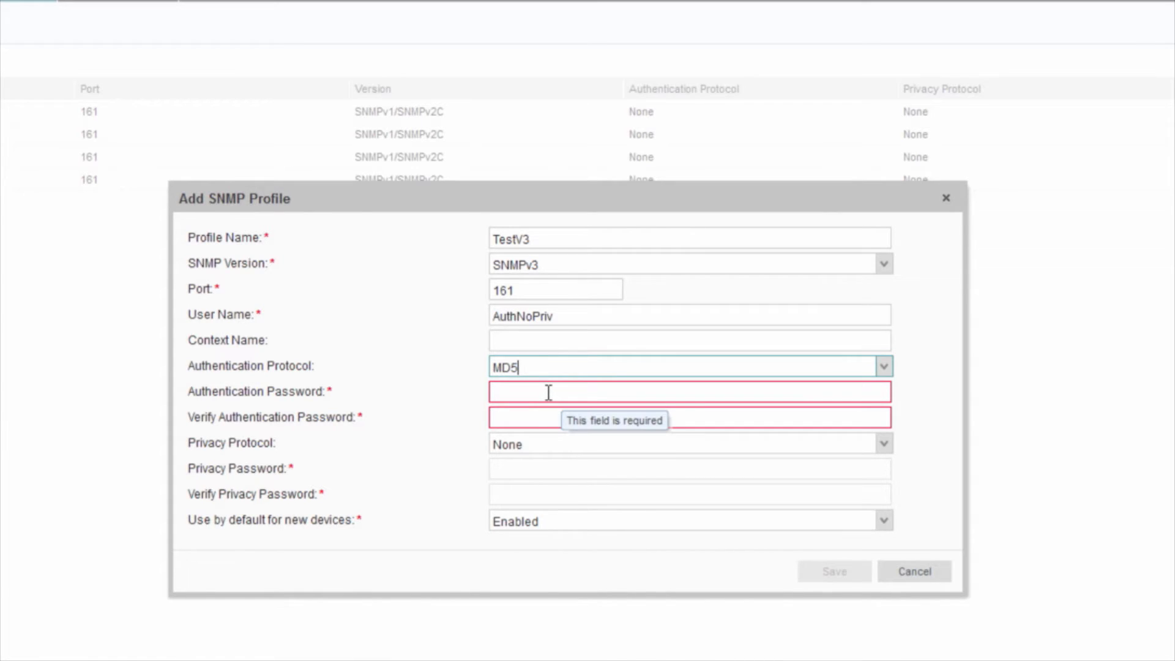
pyautogui.click(548, 393)
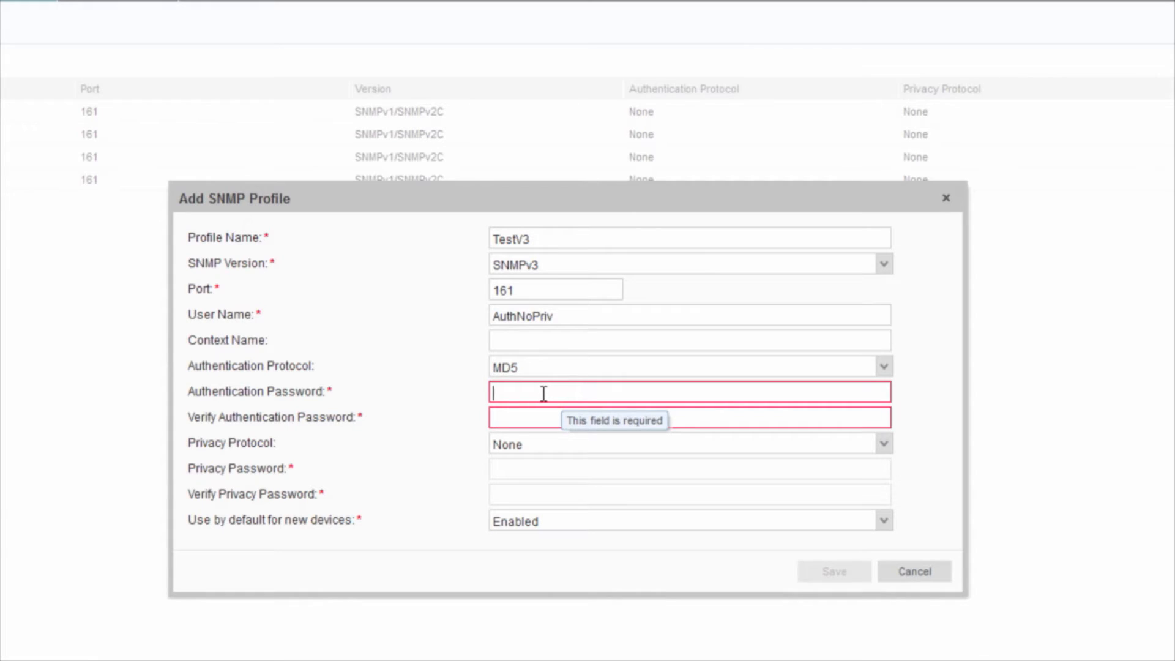
pyautogui.write('•••••••••••••')
pyautogui.press('Tab')
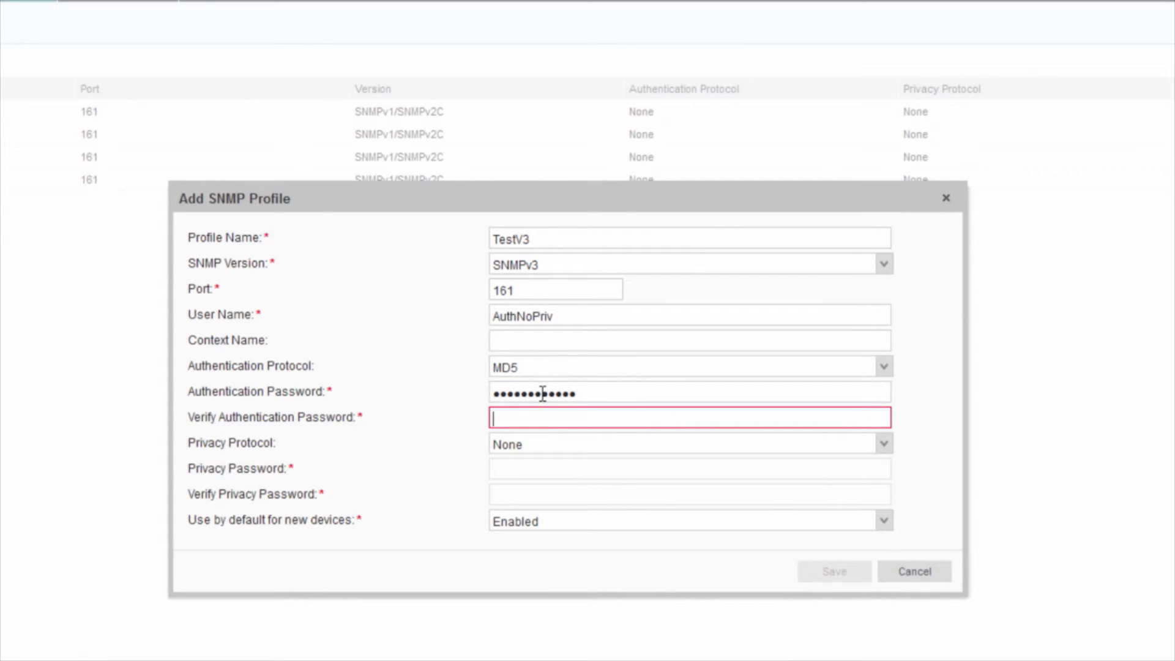
pyautogui.write('•••••••••••••')
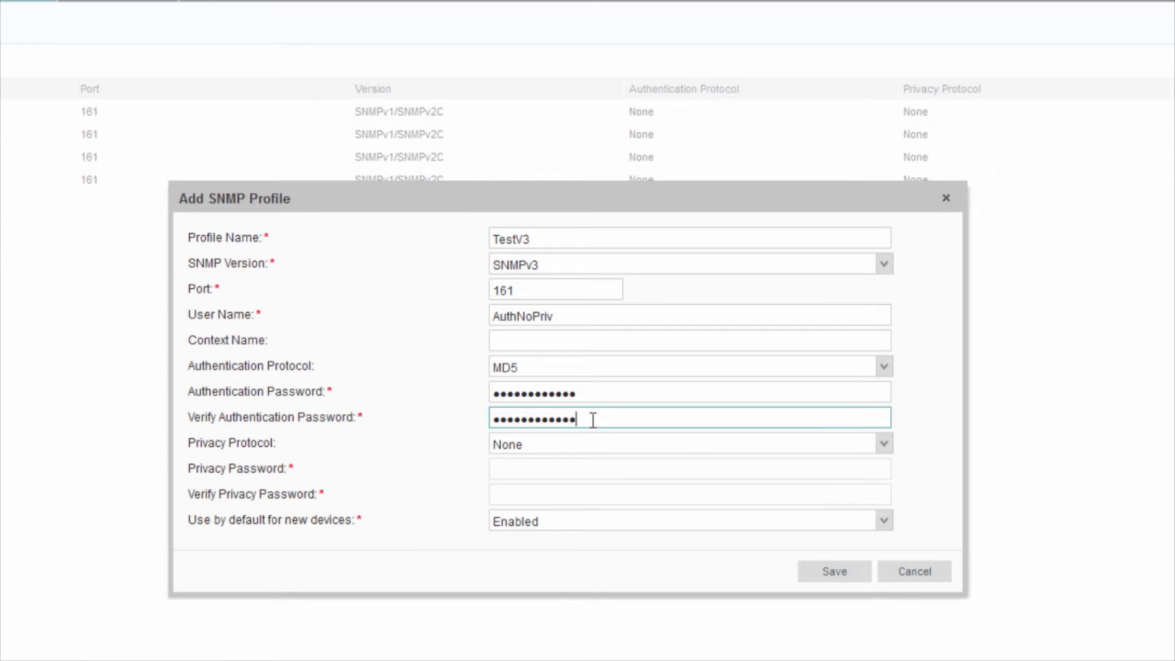
# Step: Set DES privacy, enter and confirm the privacy password, and save TestV3
pyautogui.click(883, 447)
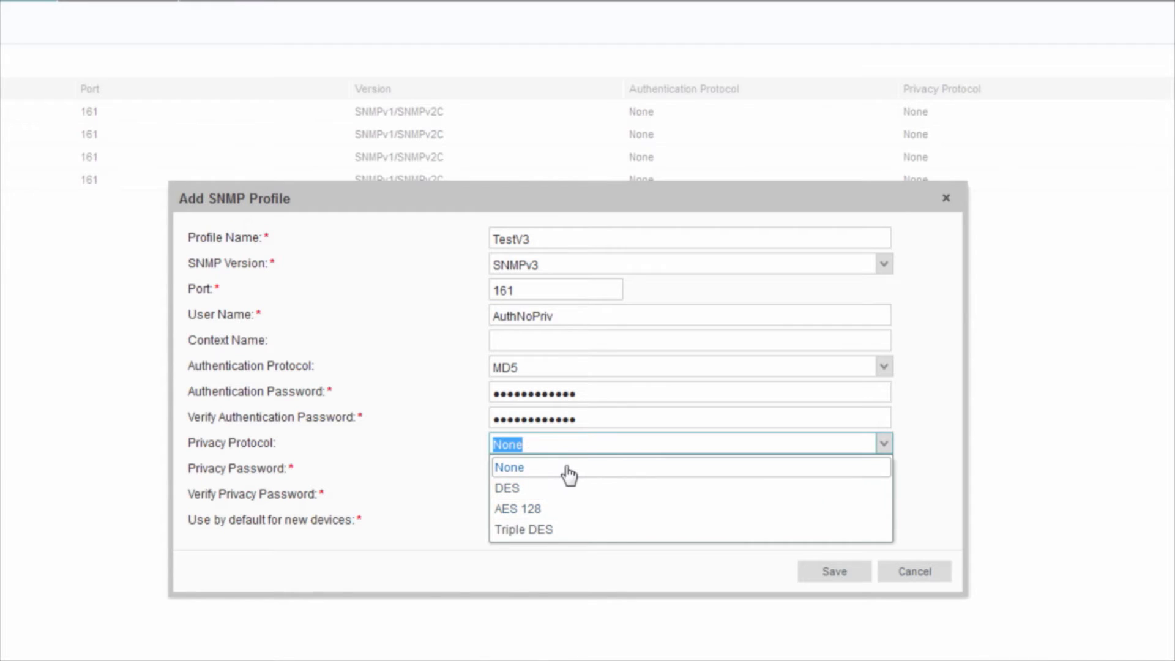
pyautogui.click(544, 489)
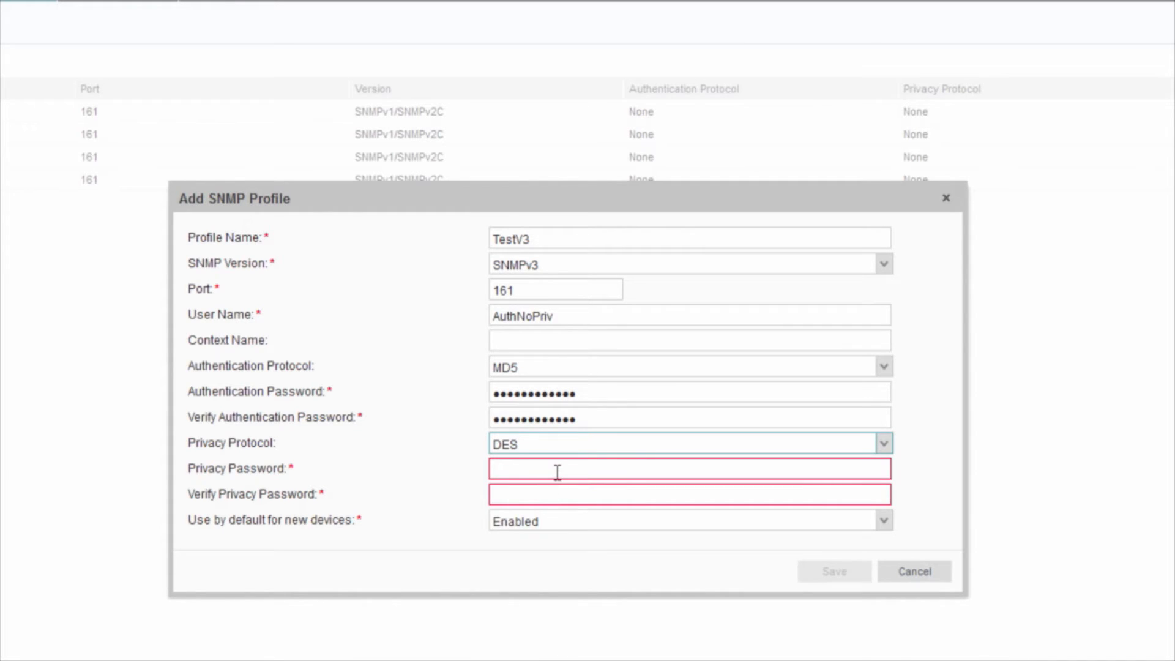
pyautogui.click(559, 469)
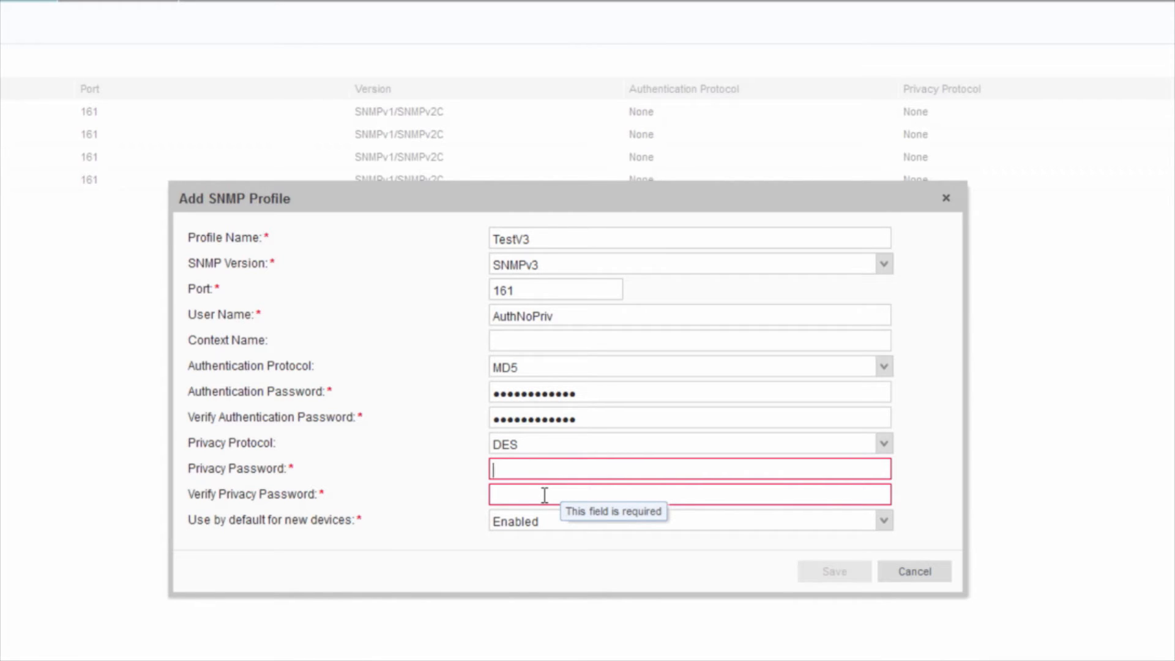
pyautogui.write('********')
pyautogui.press('Tab')
pyautogui.write('********')
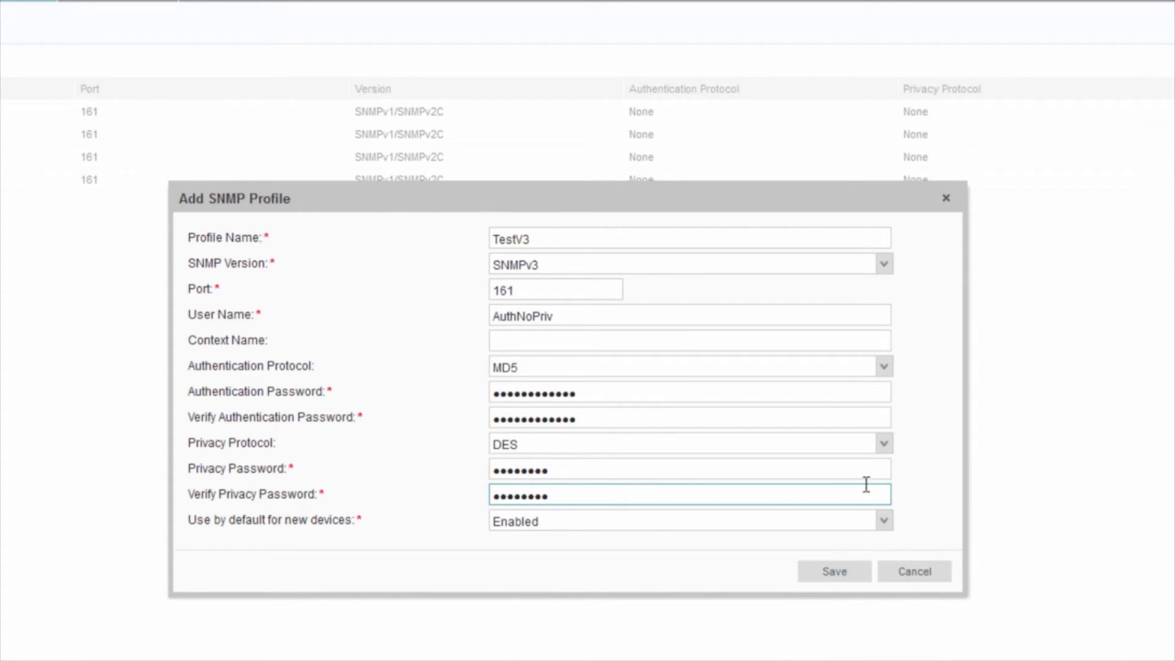
pyautogui.click(833, 573)
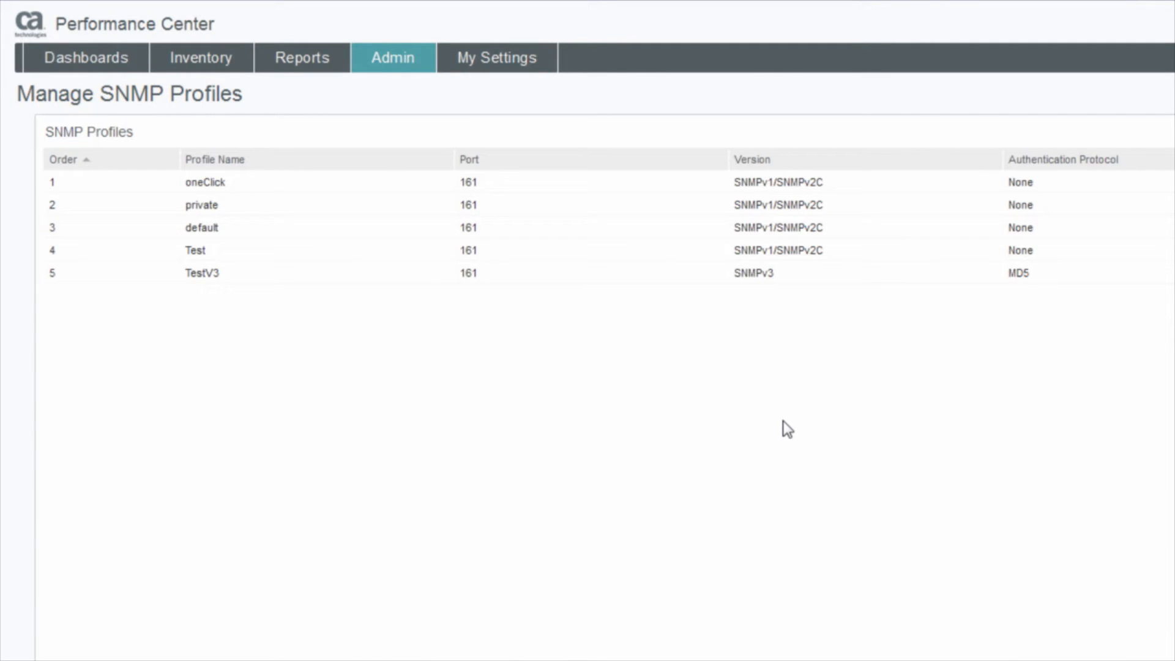
# Step: Open the Administrator role for editing from Admin > Roles
pyautogui.click(404, 62)
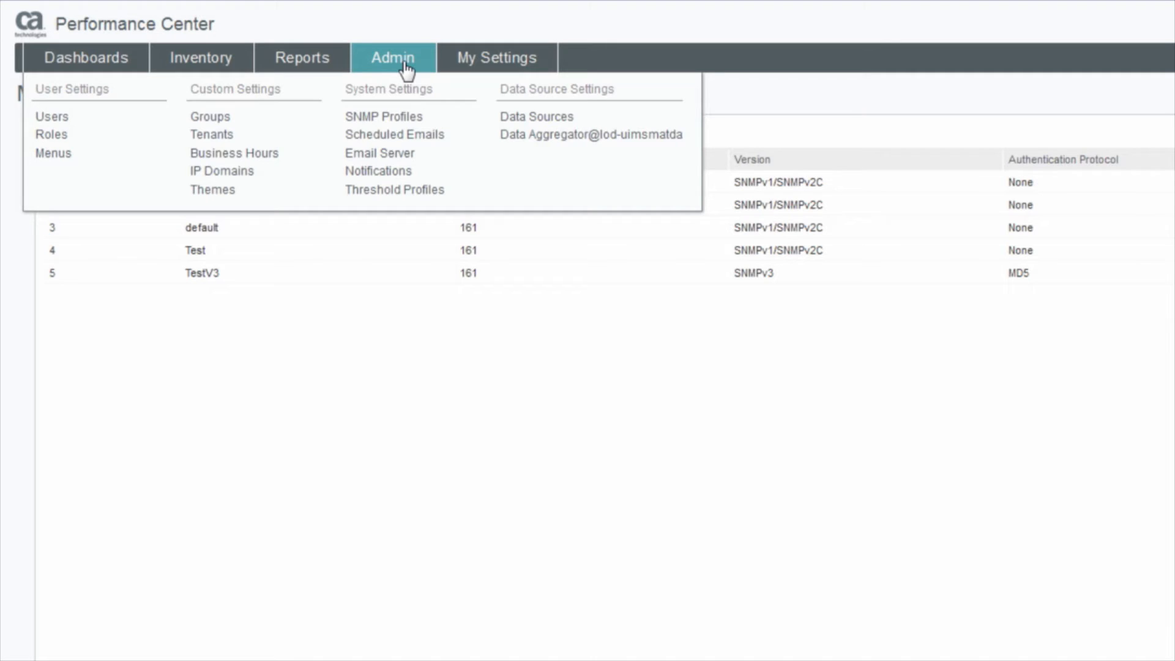
pyautogui.moveTo(374, 55)
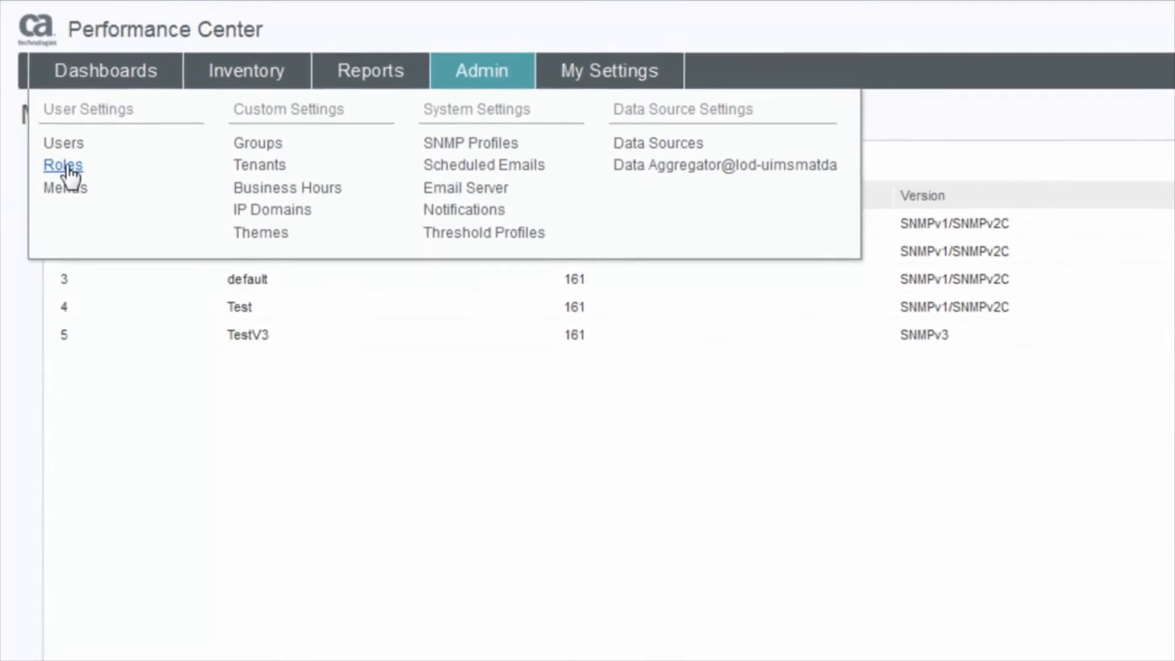
pyautogui.click(54, 135)
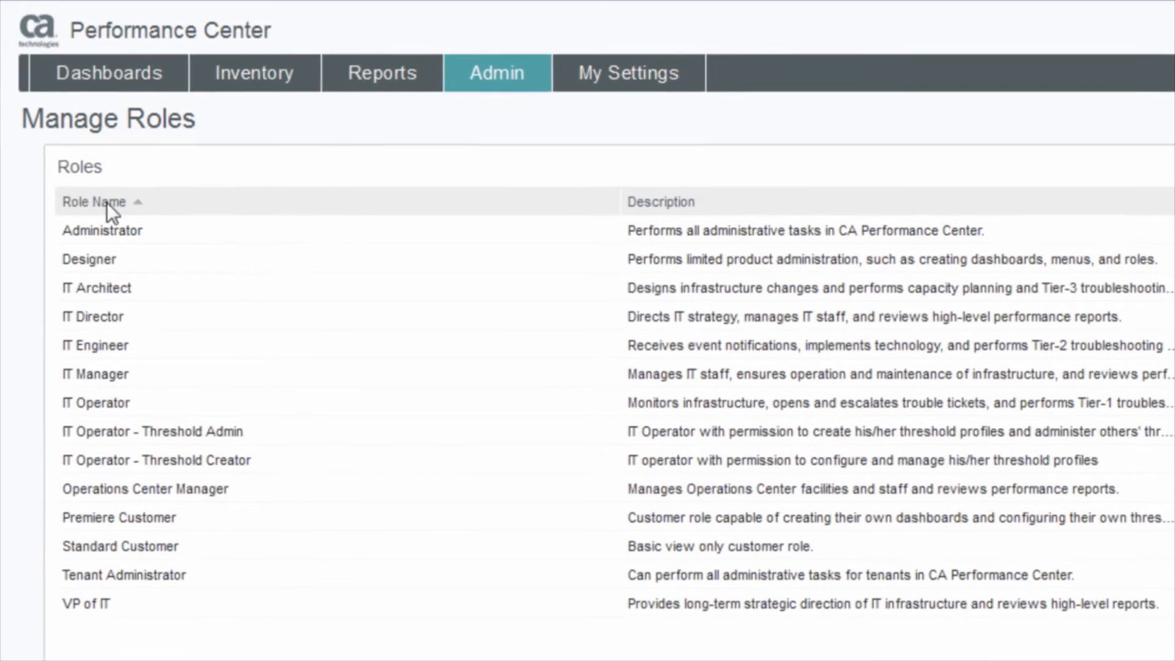
pyautogui.click(168, 232)
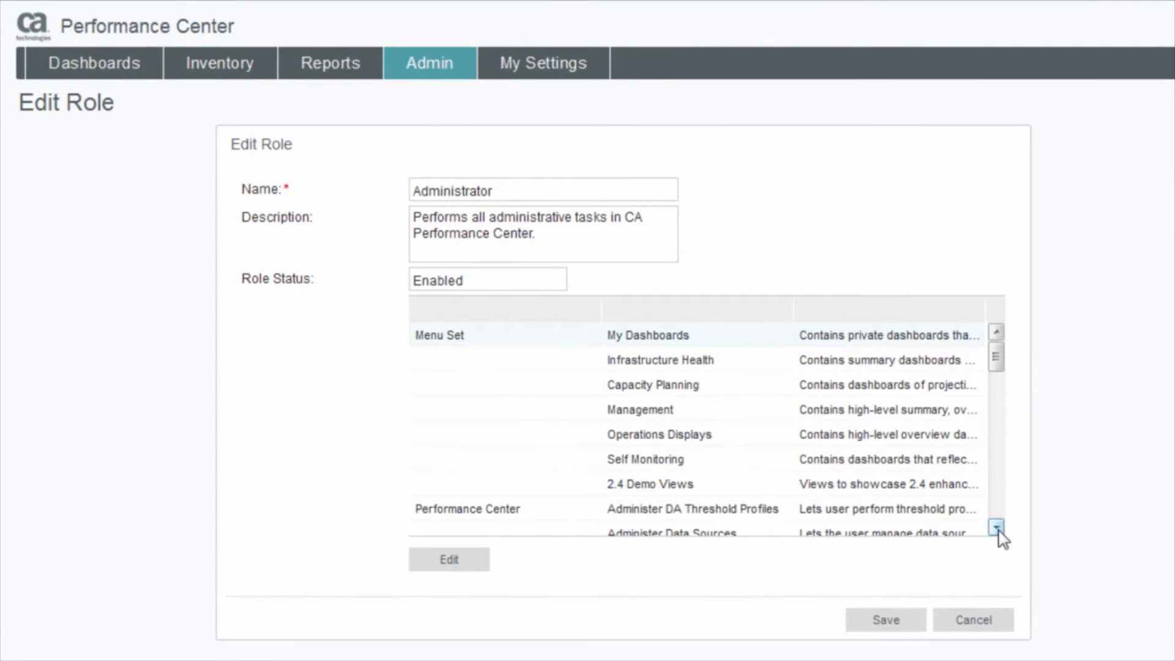
pyautogui.scroll(-1, 997, 530)
pyautogui.scroll(1, 997, 367)
# Step: Add the SNMP Clear Text right to the Administrator role's selected rights and save
pyautogui.click(464, 564)
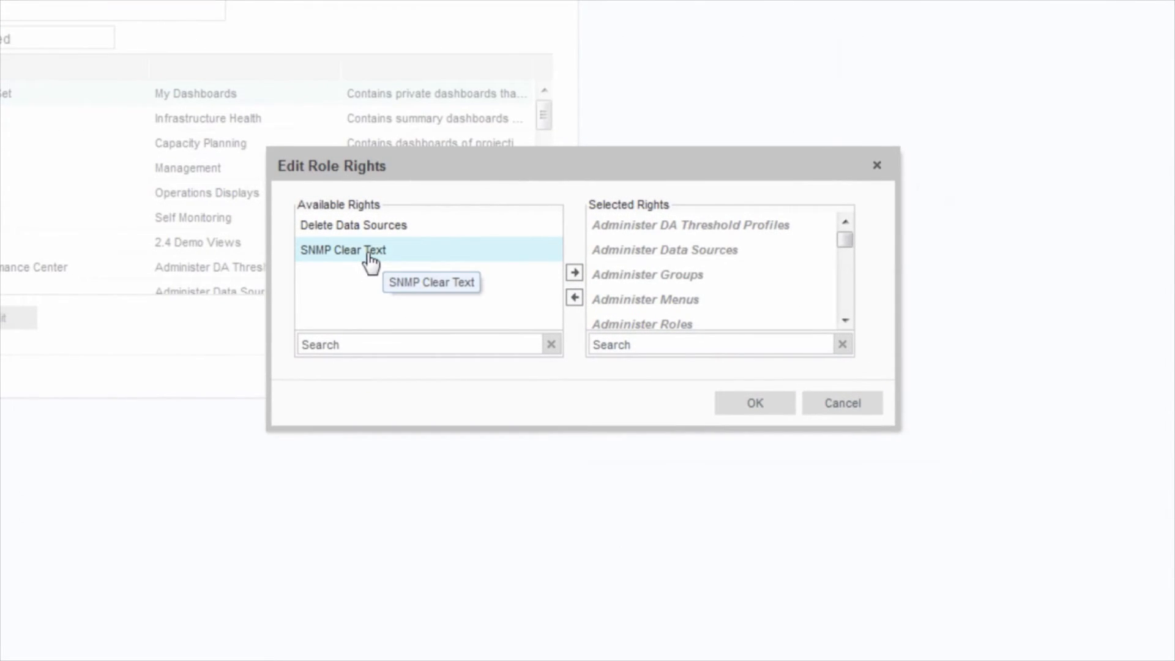
pyautogui.click(370, 257)
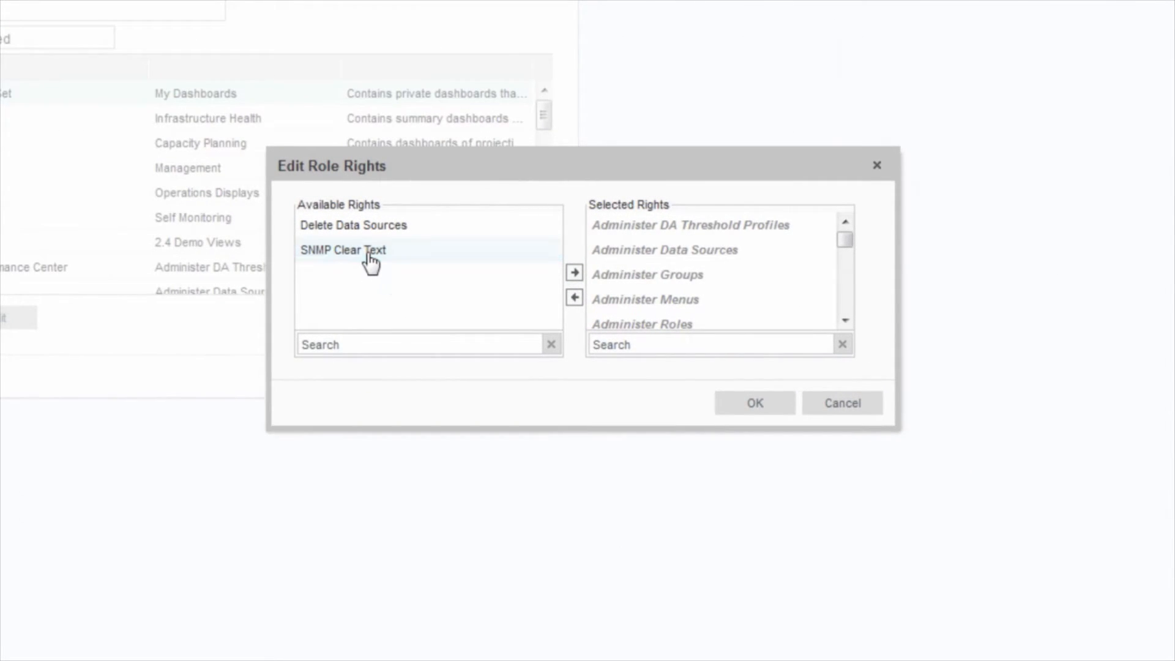
pyautogui.click(574, 276)
pyautogui.click(752, 408)
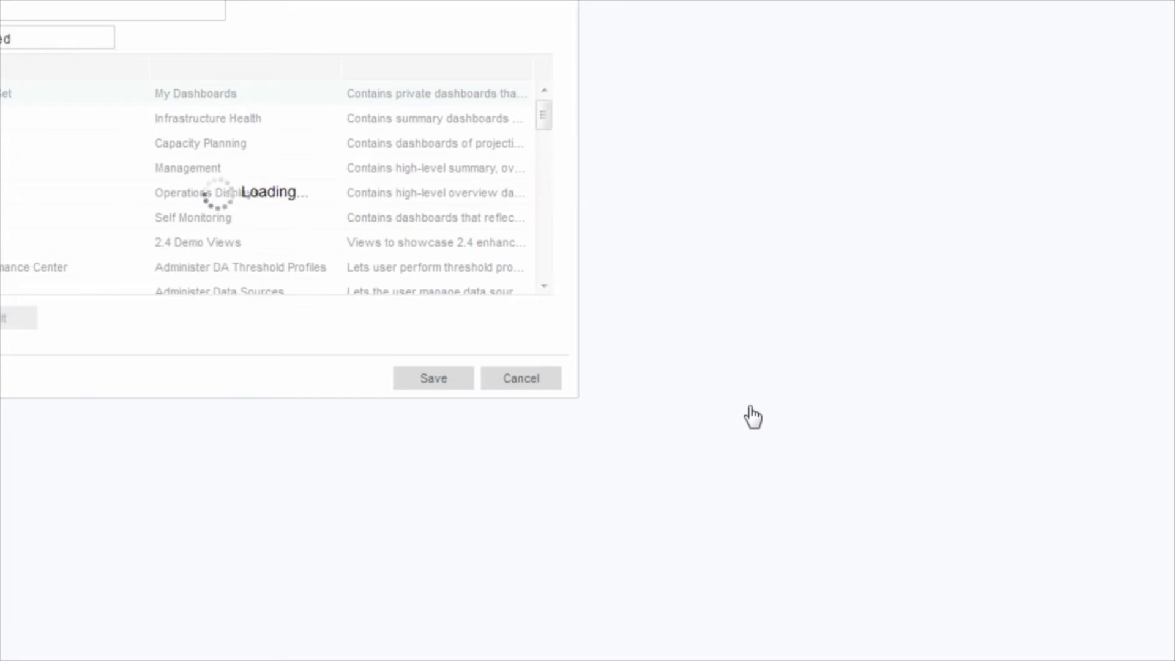
pyautogui.click(433, 378)
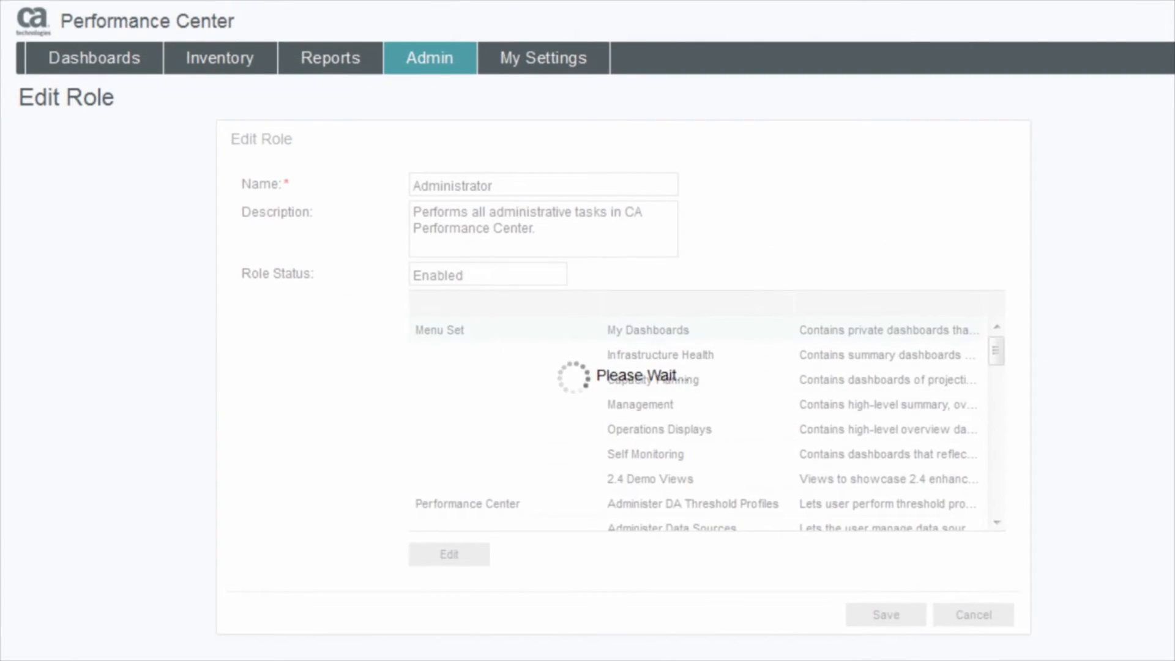
# Step: Open the SNMP profiles list and view the Test profile's settings without changes
pyautogui.moveTo(448, 77)
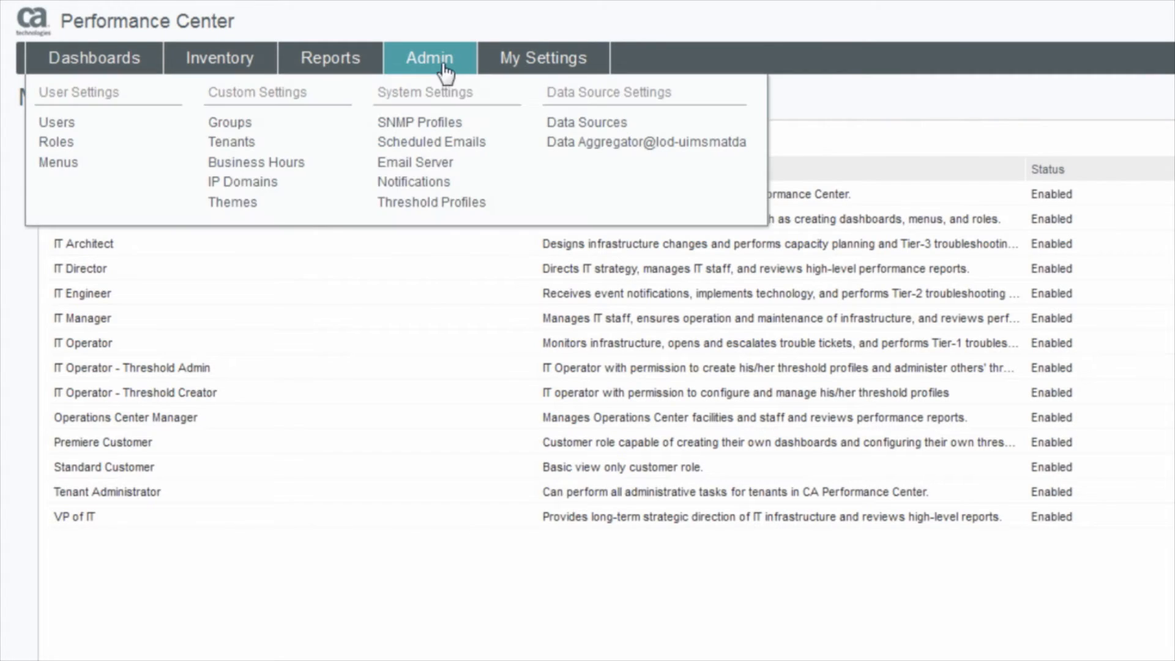
pyautogui.click(437, 125)
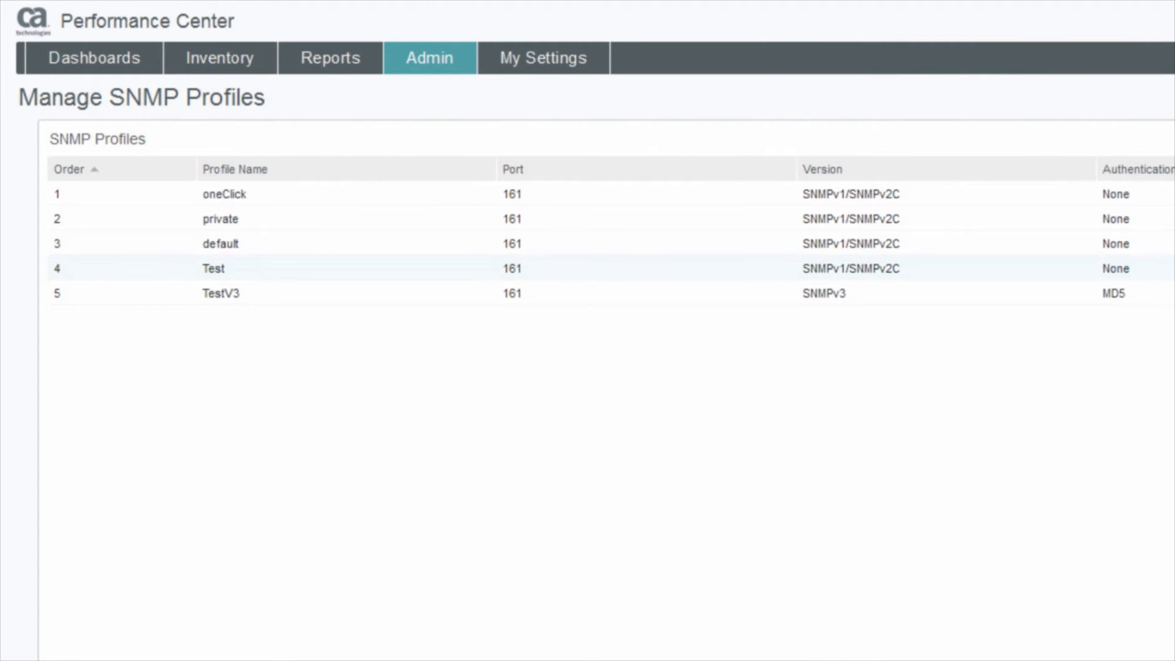
pyautogui.click(918, 658)
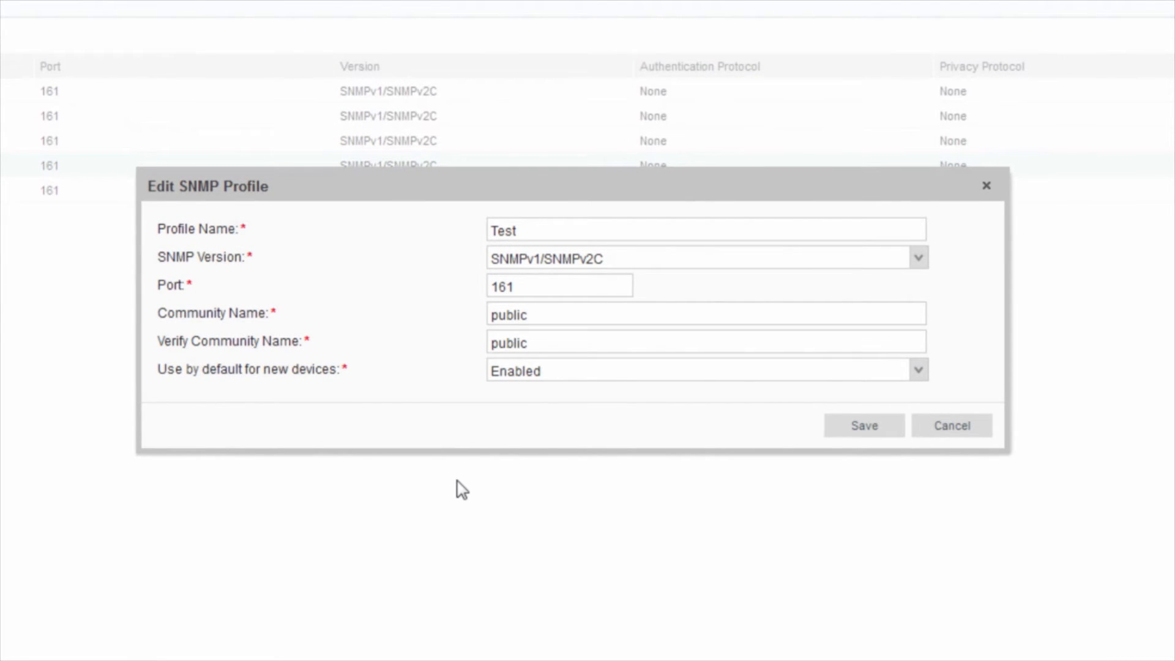
pyautogui.click(957, 429)
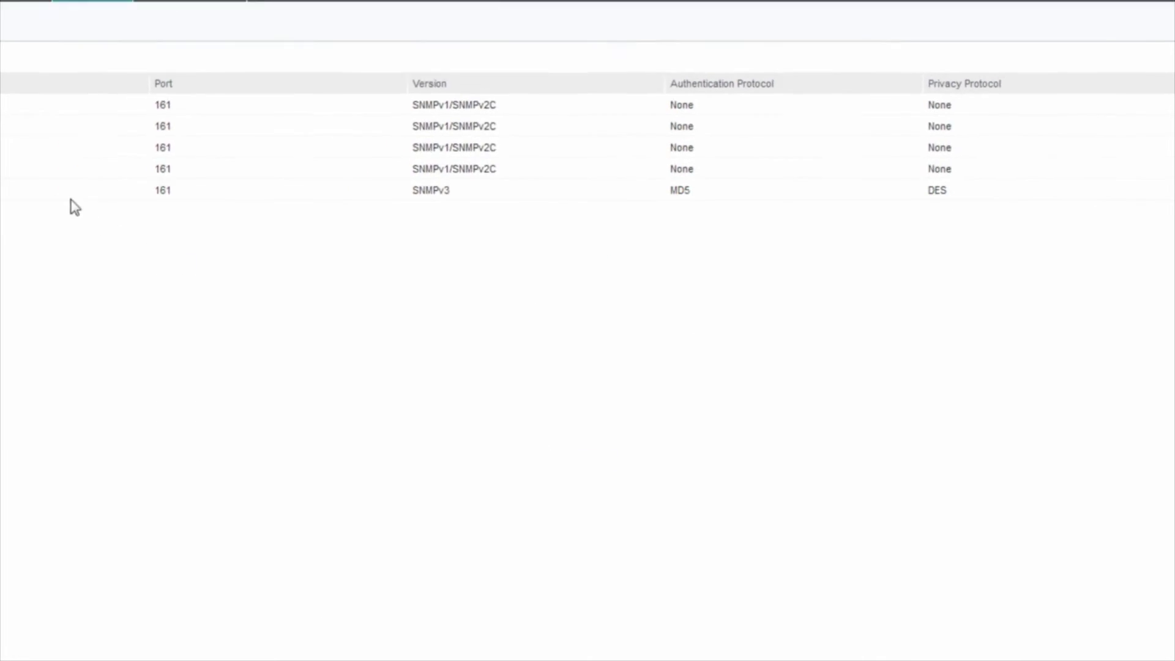
# Step: Inspect the TestV3 profile's settings and close it unchanged
pyautogui.click(61, 191)
pyautogui.click(116, 620)
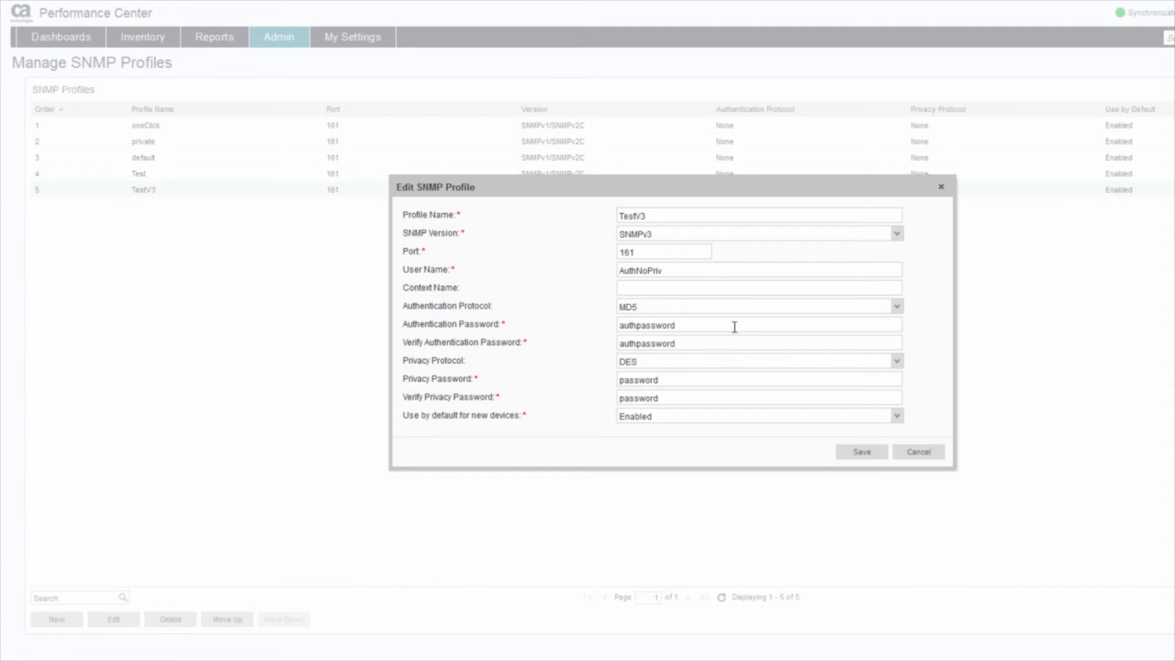
pyautogui.click(918, 453)
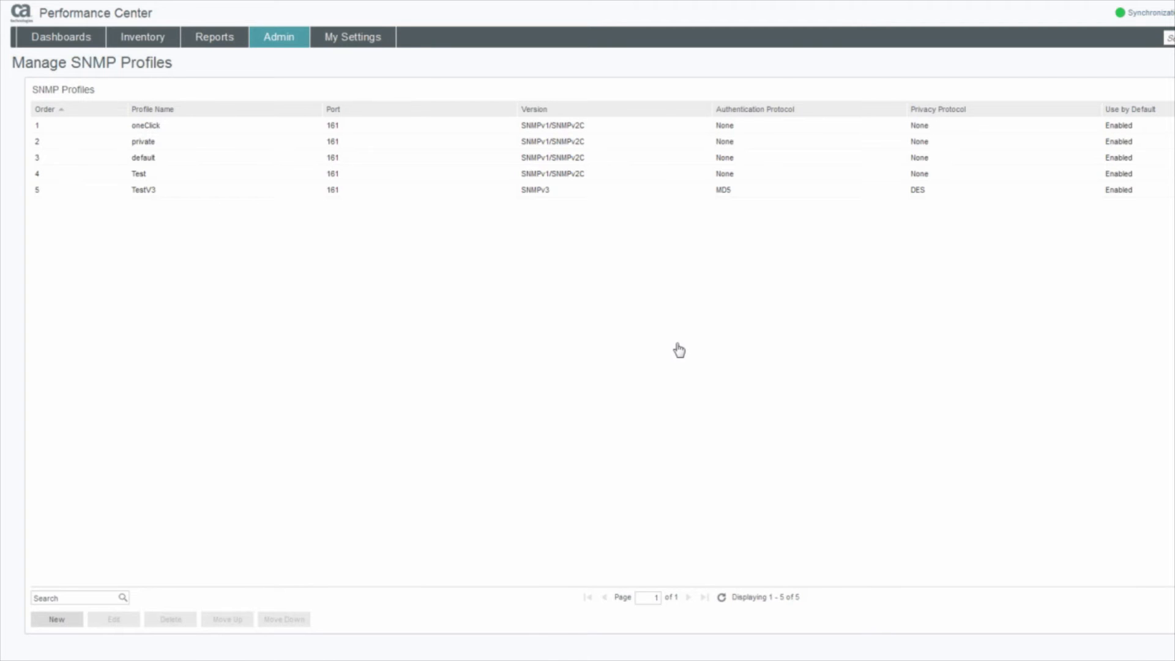
pyautogui.moveTo(278, 37)
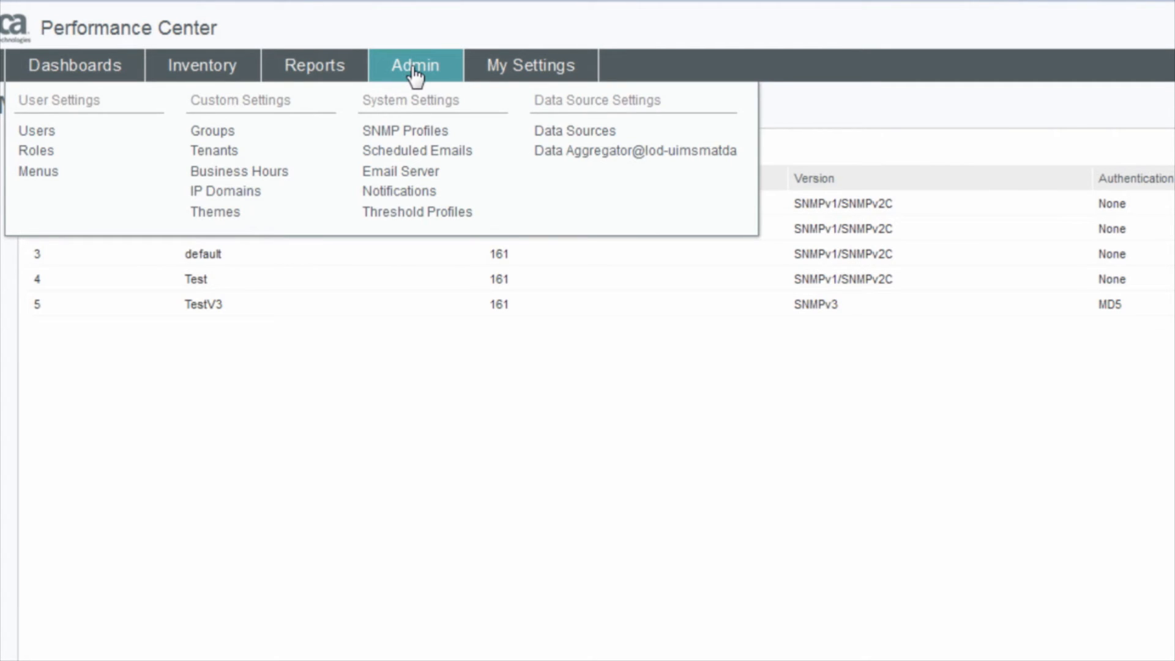
# Step: Go to Monitored Devices and open Discovery Profiles under Monitored Inventory
pyautogui.click(580, 151)
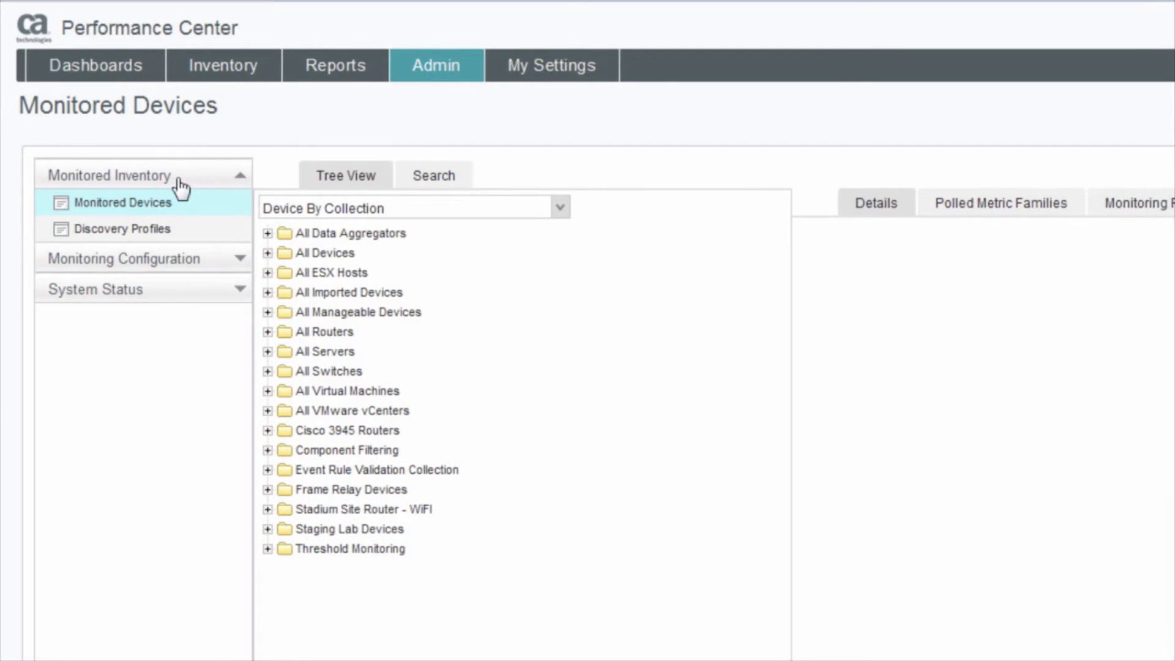
pyautogui.click(153, 233)
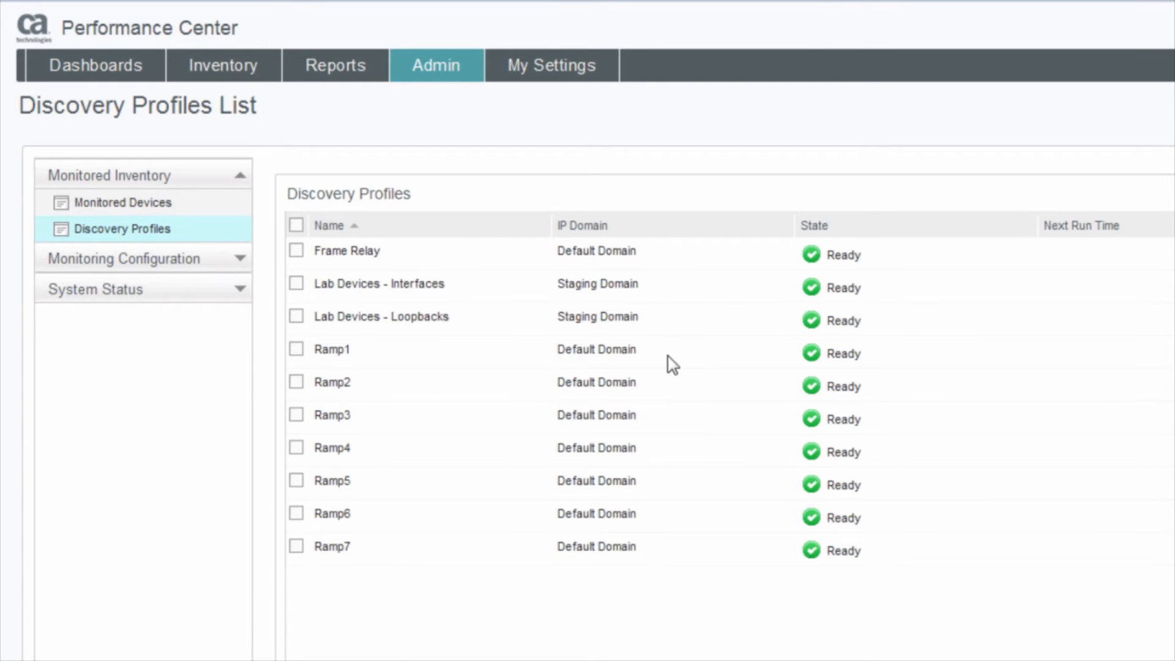
pyautogui.click(296, 350)
pyautogui.click(740, 658)
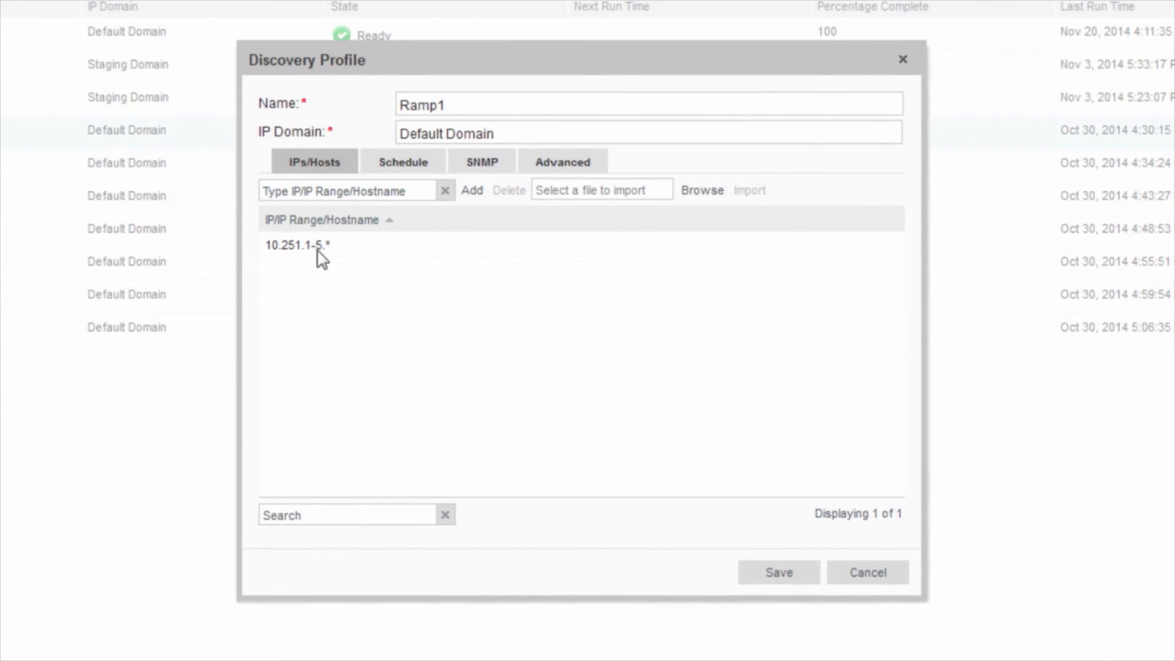
pyautogui.click(405, 166)
pyautogui.click(482, 167)
pyautogui.click(561, 168)
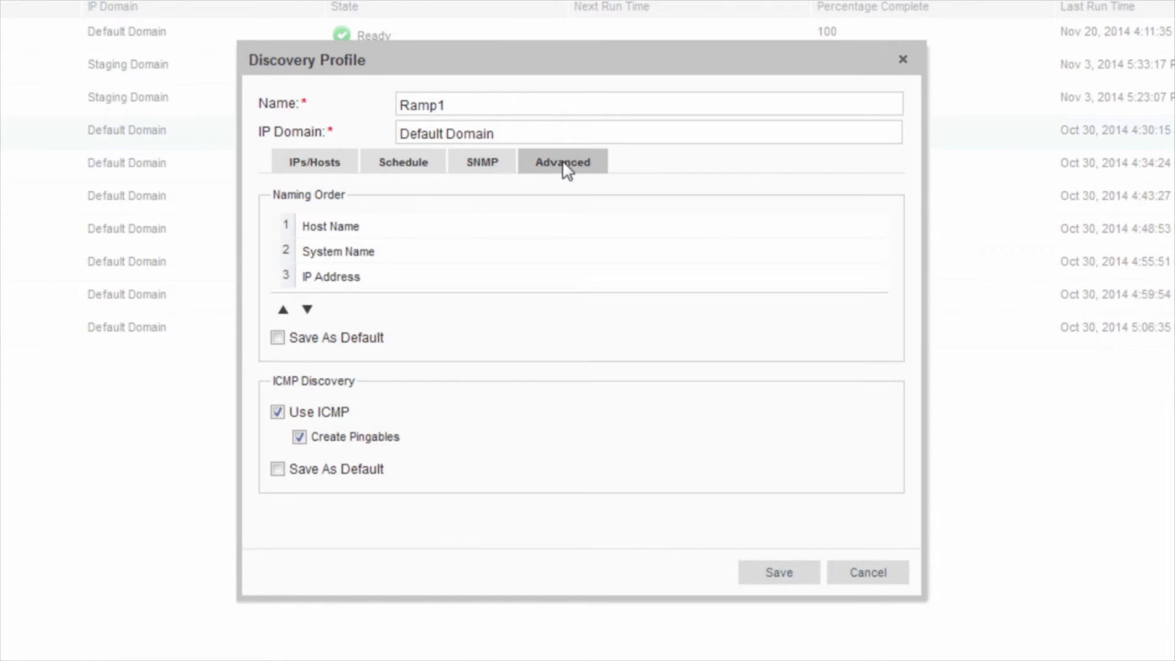
pyautogui.click(872, 577)
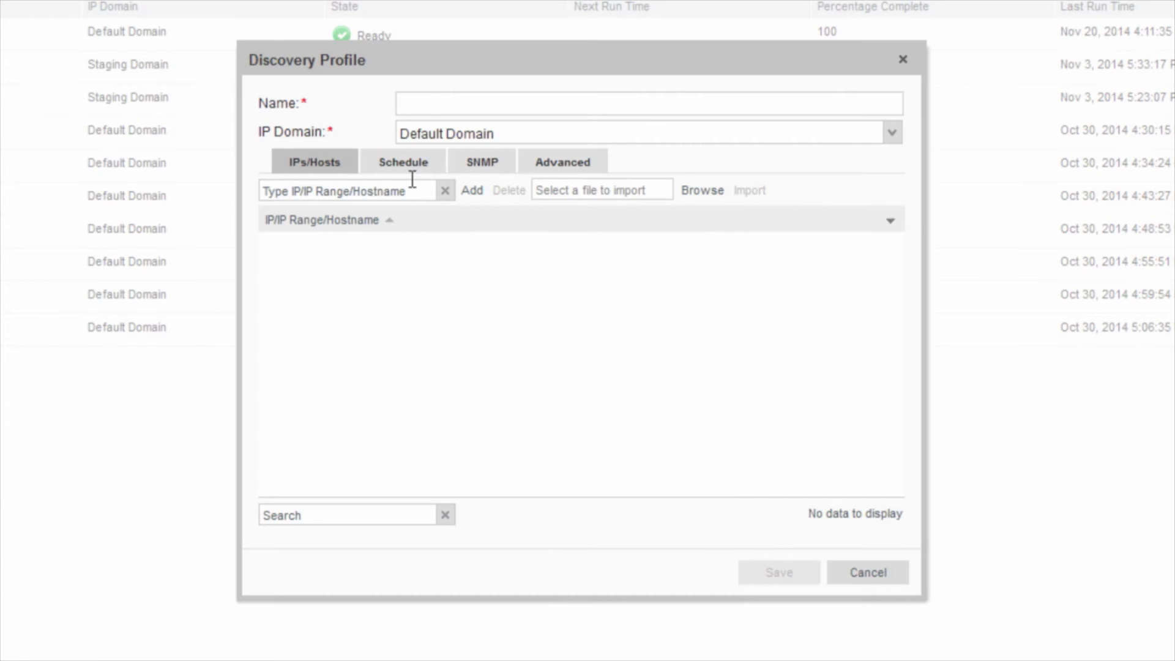
# Step: Create a new discovery profile named TestDiscoveryProfile in Default Domain
pyautogui.click(428, 102)
pyautogui.write('TestDiscovery')
pyautogui.press('BackSpace')
pyautogui.press('BackSpace')
pyautogui.press('BackSpace')
pyautogui.press('BackSpace')
pyautogui.press('BackSpace')
pyautogui.press('BackSpace')
pyautogui.press('BackSpace')
pyautogui.press('BackSpace')
pyautogui.write('isco')
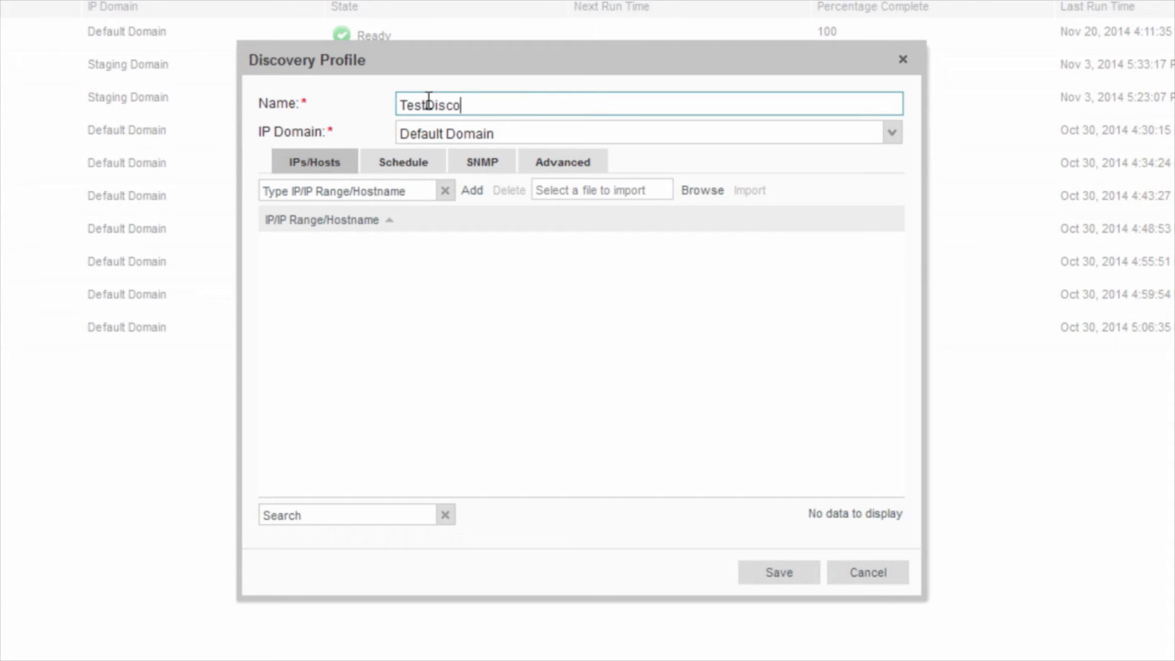
pyautogui.write('veryProfile')
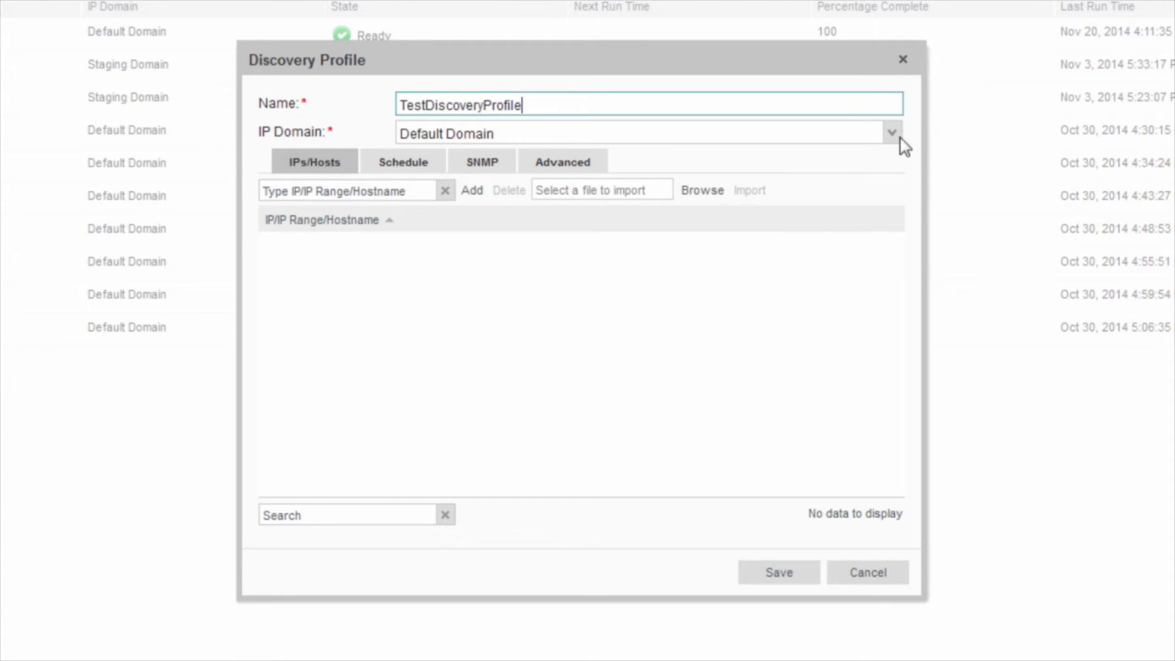
pyautogui.click(894, 140)
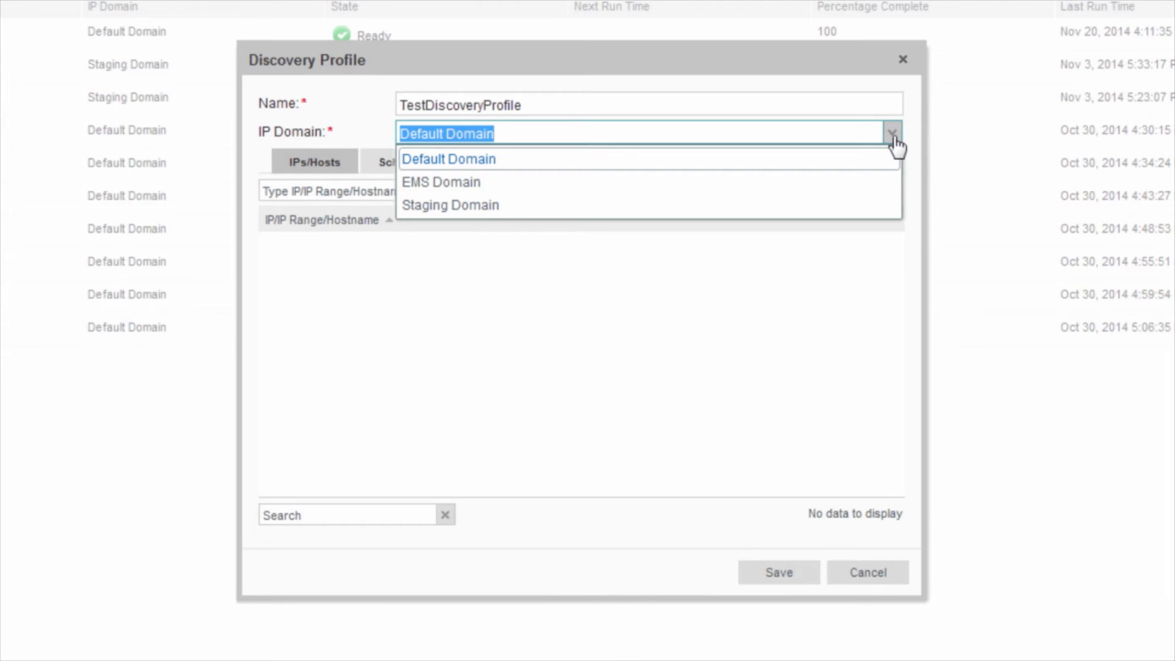
pyautogui.click(895, 146)
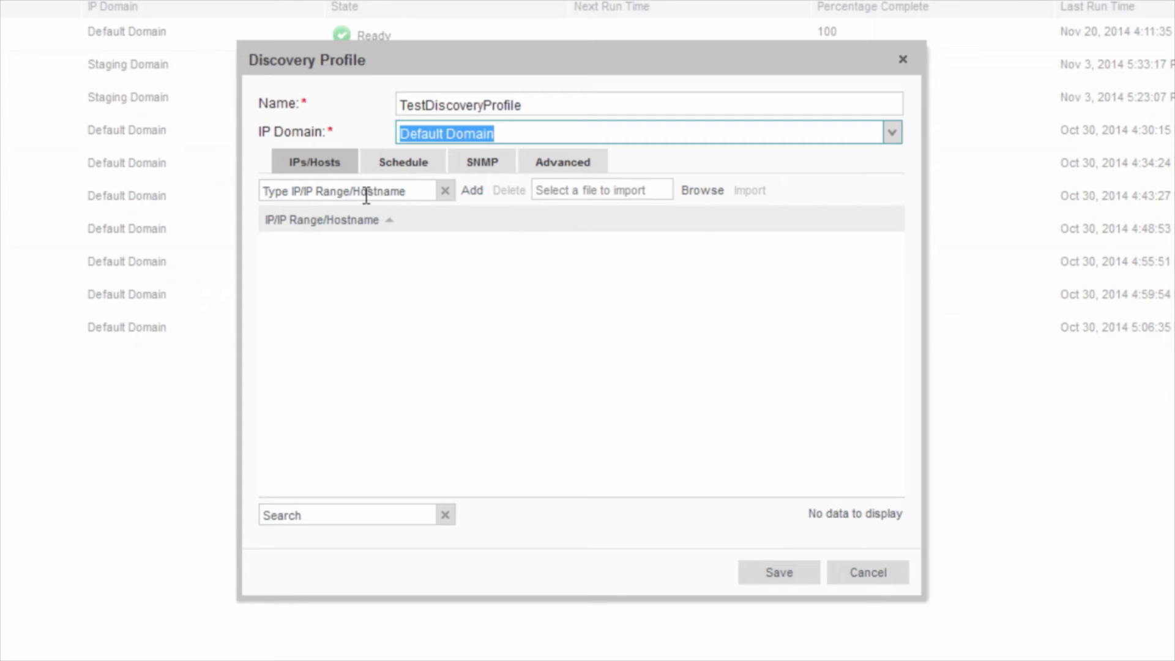
# Step: Add the IP range 10.241.248.166-171 to the profile
pyautogui.click(402, 192)
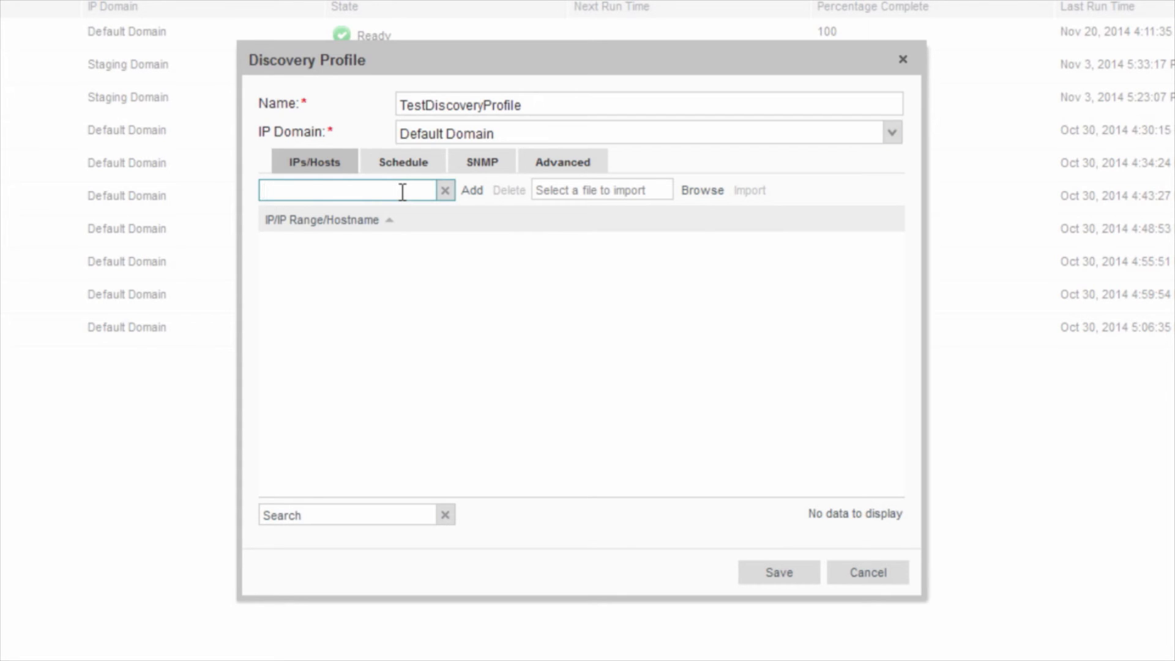
pyautogui.write('10.241.248.166-171')
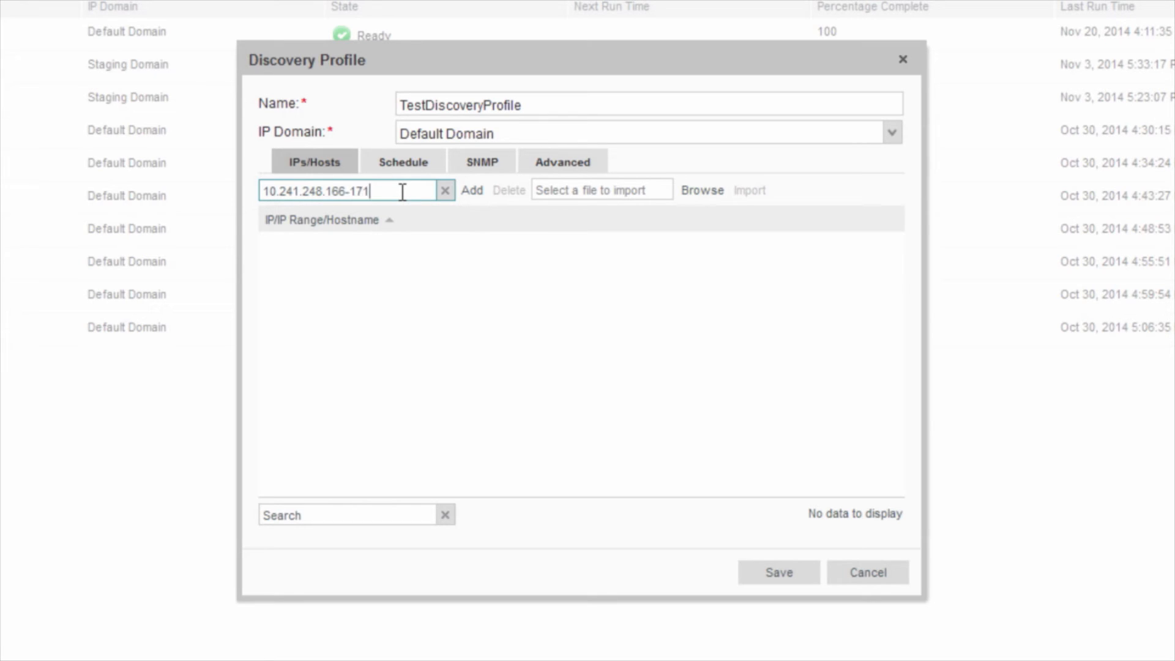
pyautogui.click(471, 192)
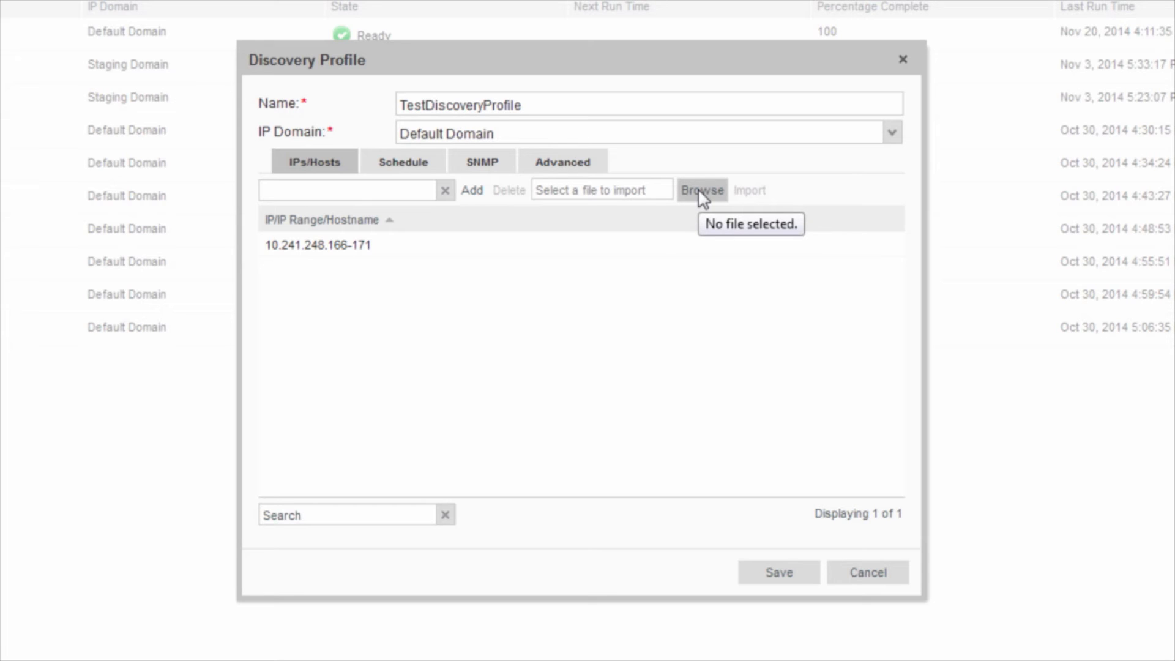
# Step: Leave the scheduling interval at None after trying Daily and Weekly, then view the SNMP settings
pyautogui.click(404, 165)
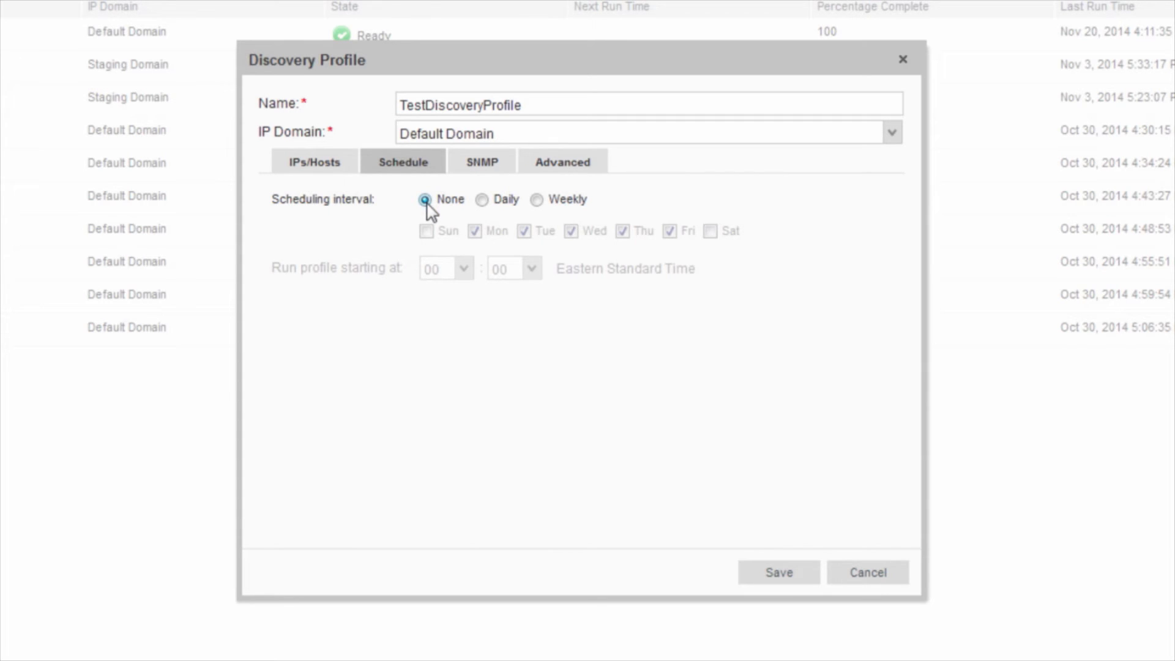
pyautogui.click(483, 200)
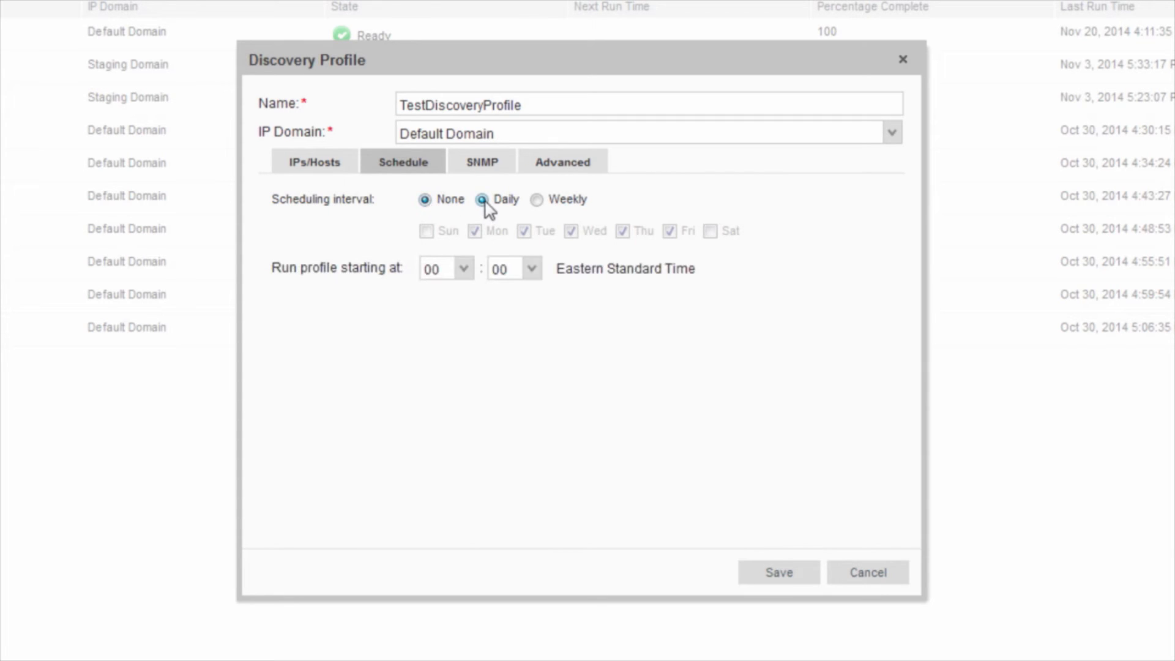
pyautogui.click(463, 274)
pyautogui.click(463, 277)
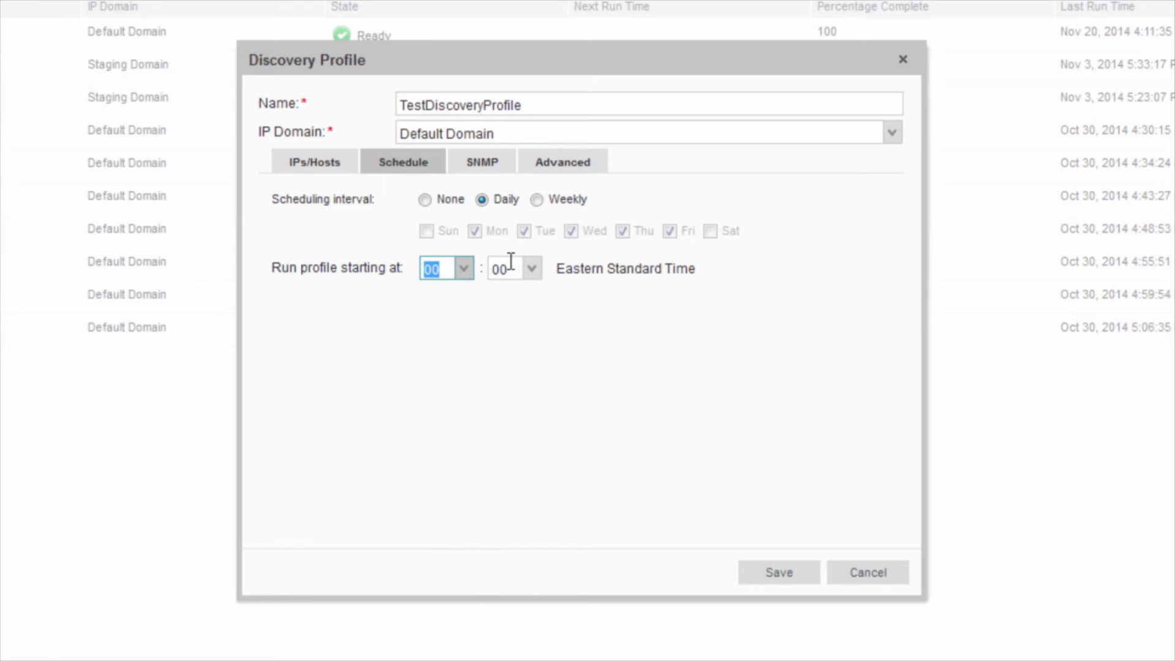
pyautogui.click(533, 273)
pyautogui.click(532, 275)
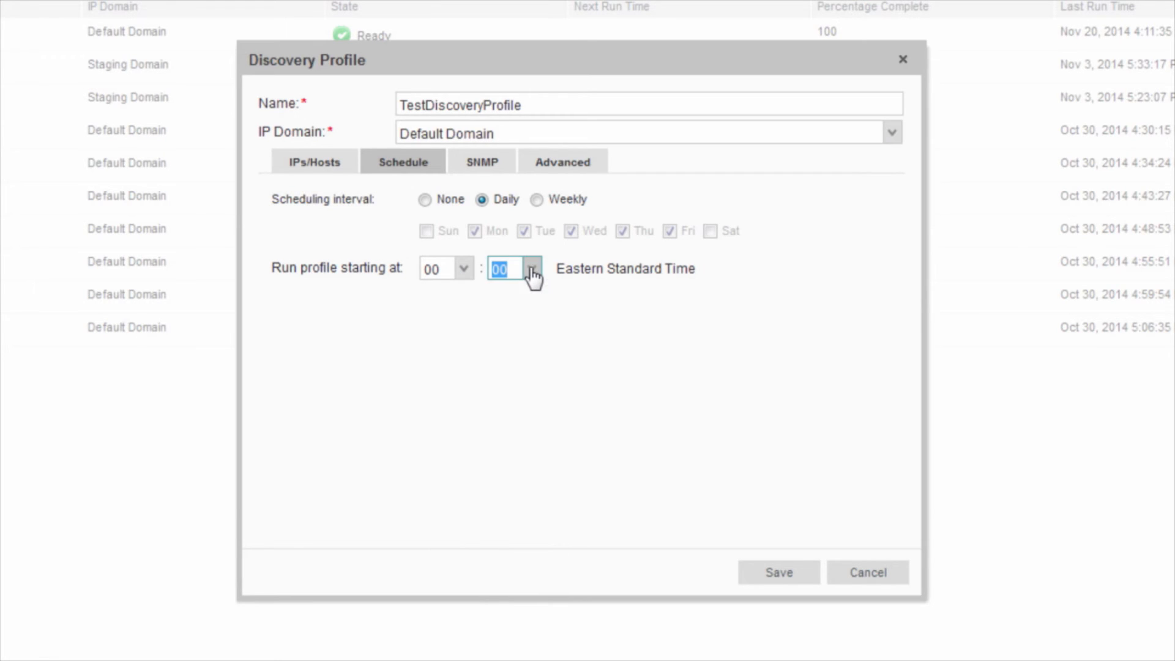
pyautogui.click(536, 200)
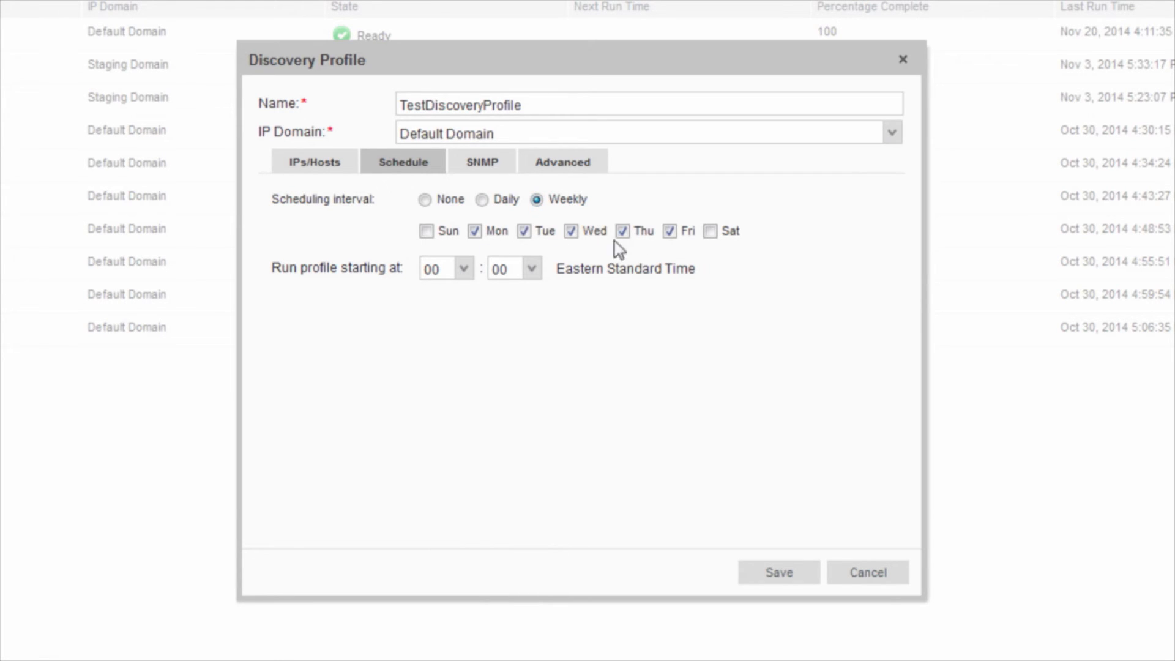
pyautogui.click(424, 200)
pyautogui.click(493, 164)
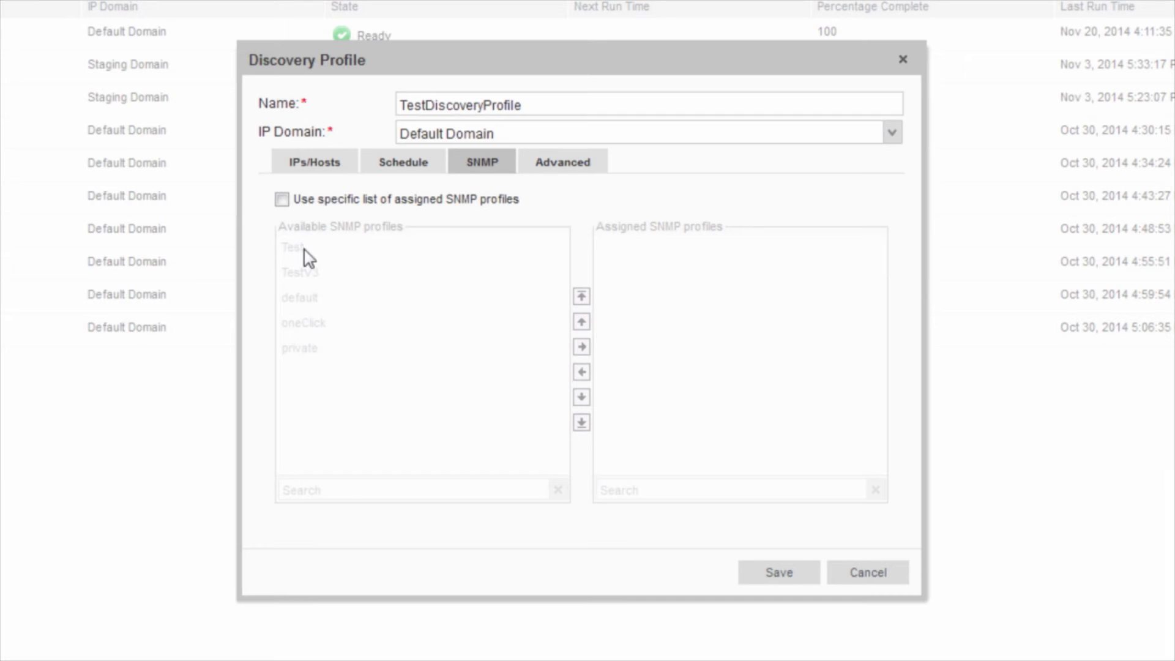
# Step: Restrict discovery to a specific SNMP profile list with Test assigned, then view the Advanced options
pyautogui.click(282, 201)
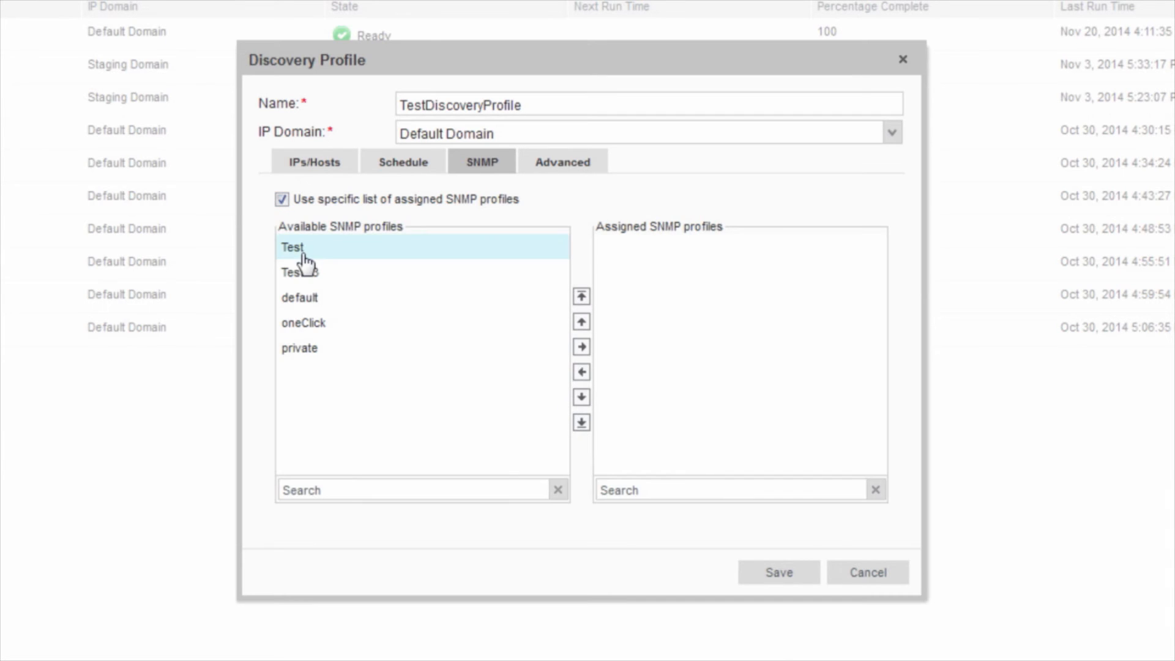
pyautogui.click(302, 252)
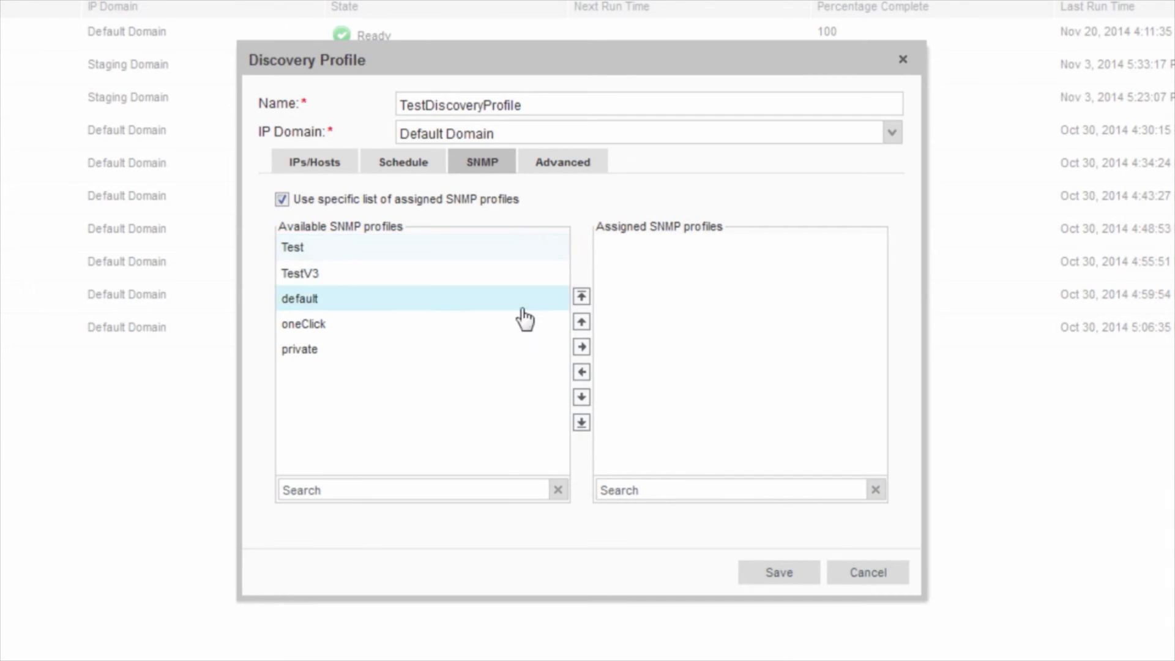
pyautogui.click(581, 347)
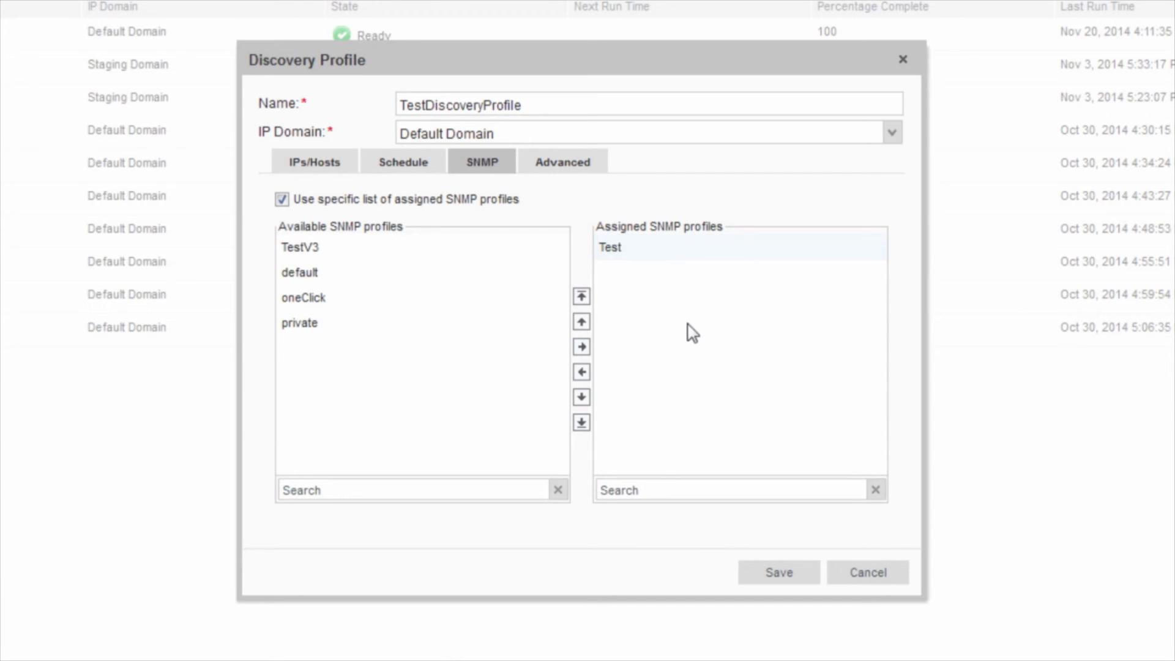
pyautogui.click(569, 171)
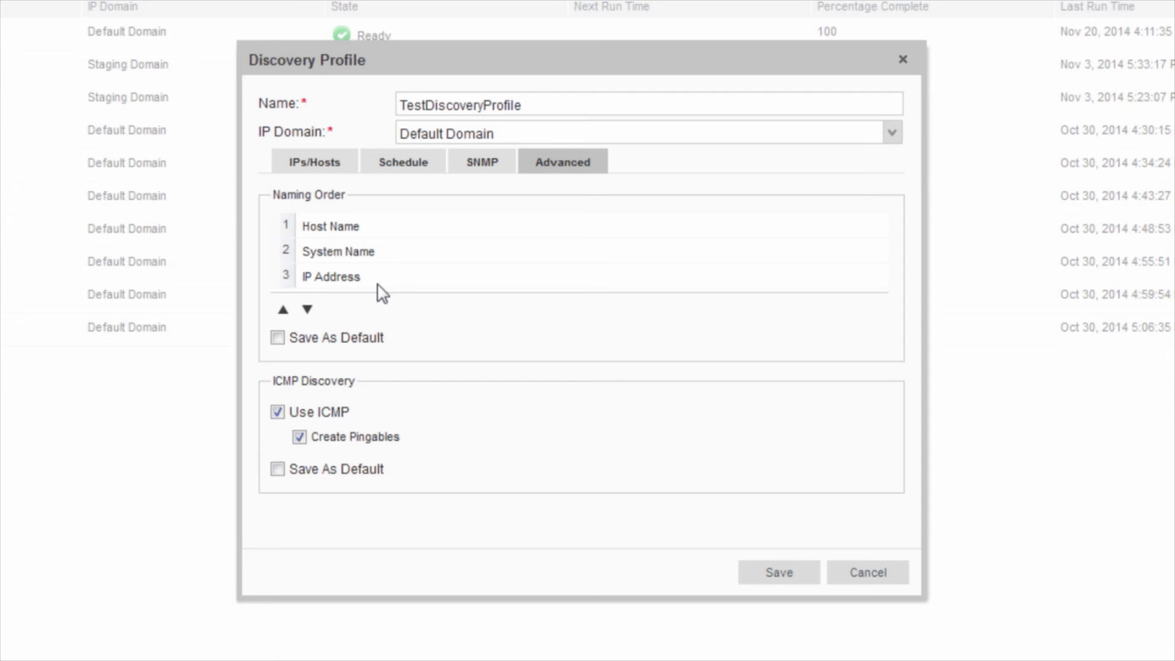
# Step: Place System Name second in the naming order and save TestDiscoveryProfile
pyautogui.click(370, 251)
pyautogui.click(283, 310)
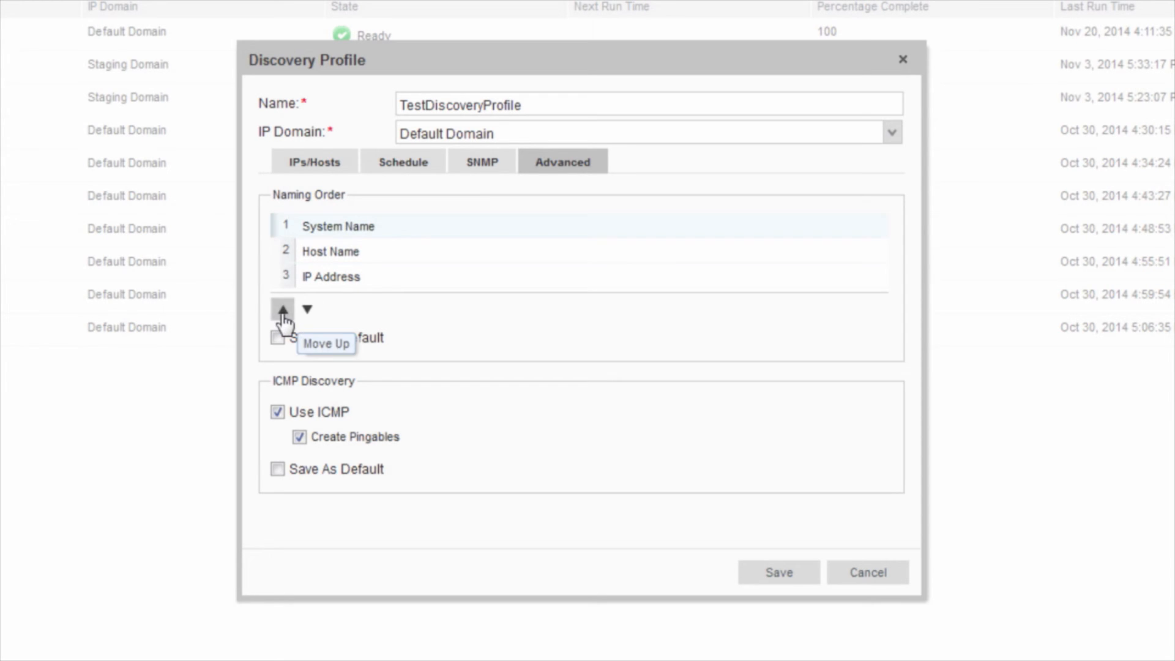
pyautogui.click(308, 310)
pyautogui.click(308, 311)
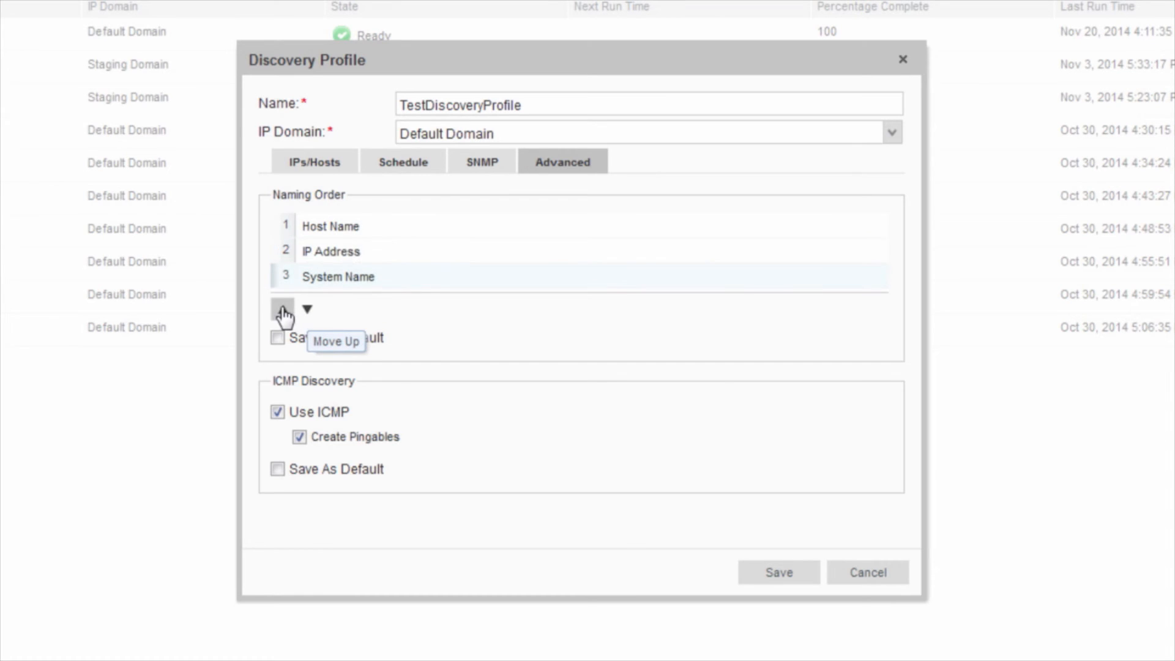
pyautogui.click(282, 310)
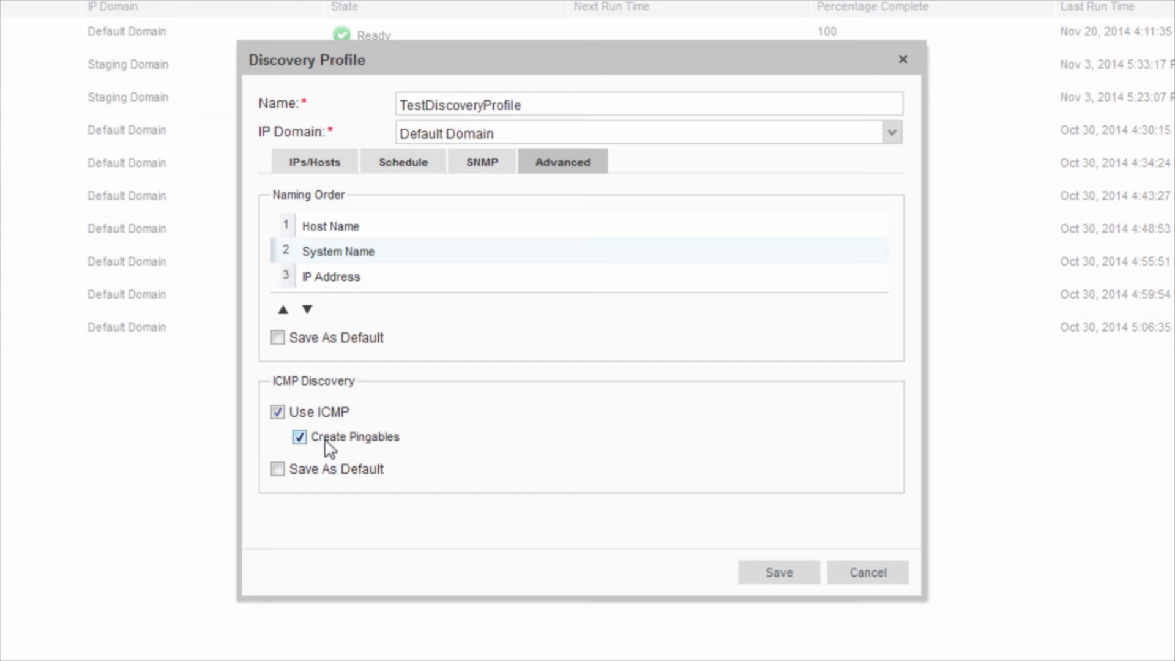
pyautogui.click(772, 575)
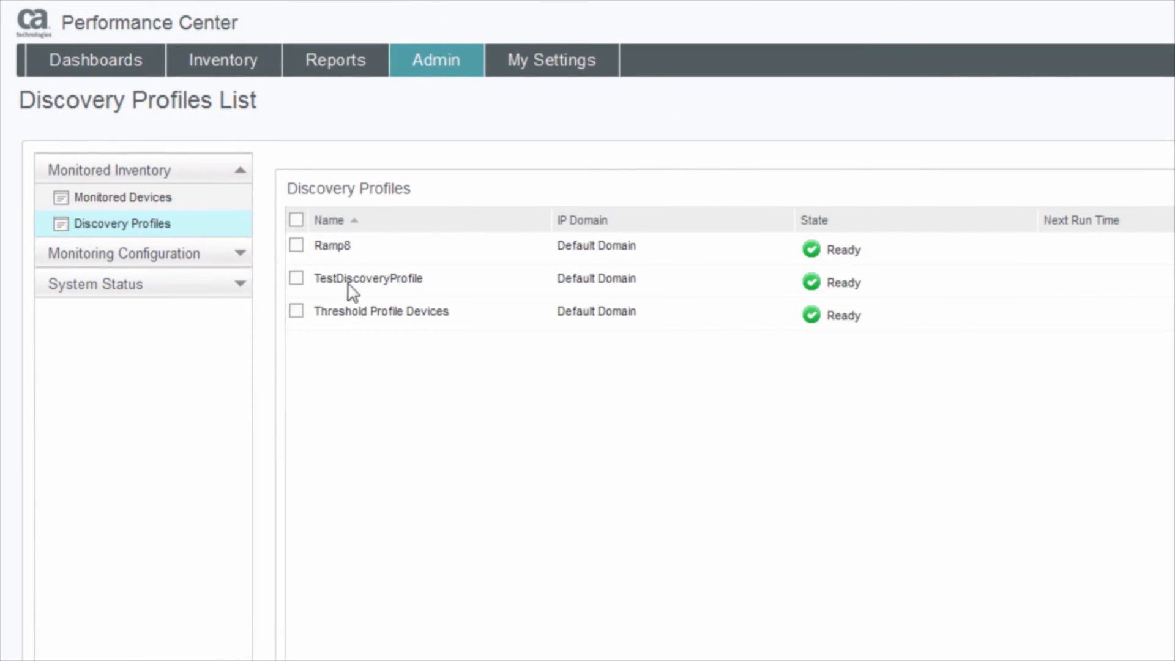
# Step: Run TestDiscoveryProfile and view its history showing Juniper routers at 10.241.248.169 and 10.241.248.171
pyautogui.click(295, 279)
pyautogui.click(552, 421)
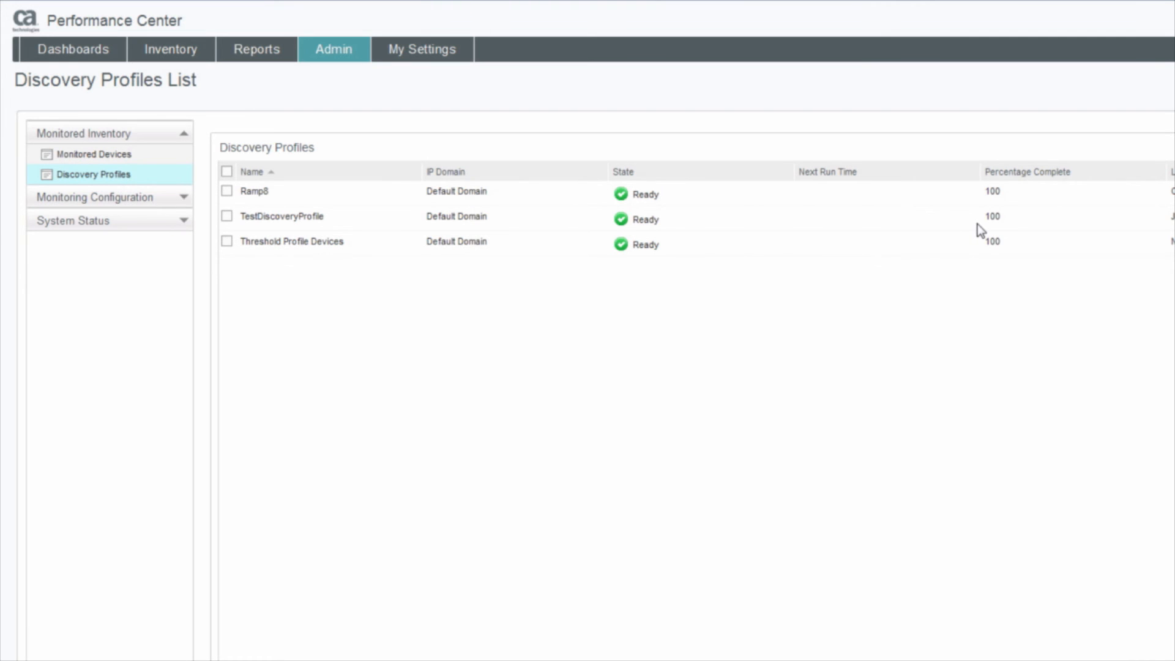
pyautogui.click(227, 216)
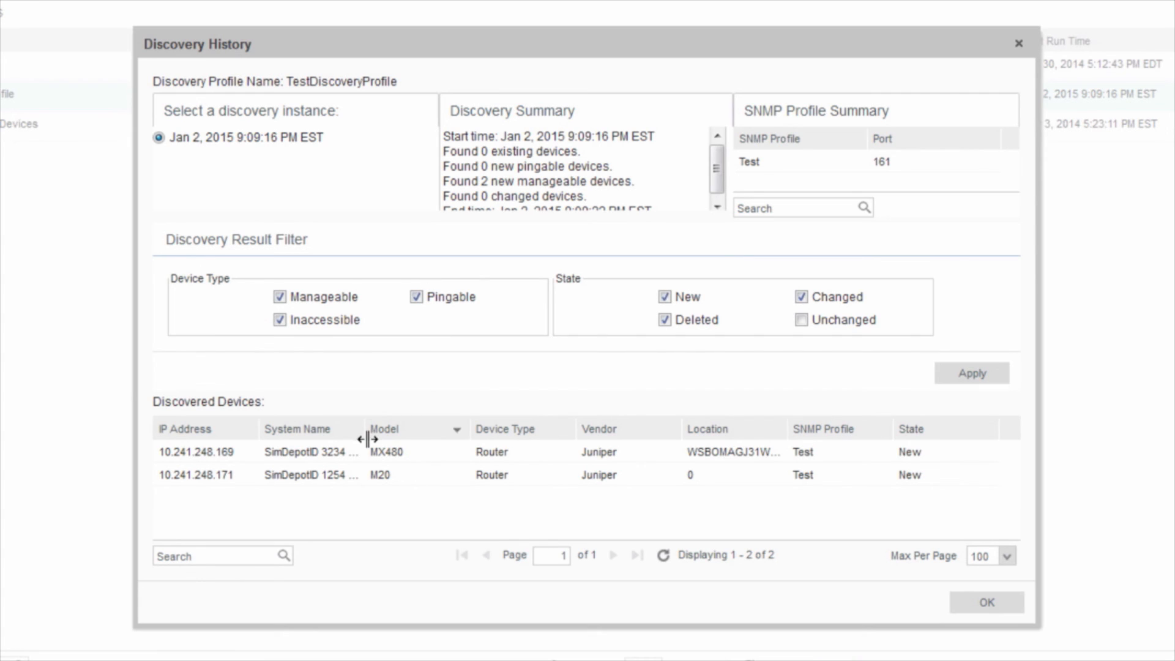
# Step: Widen the System Name column, read the Discovery Summary, and close Discovery History
pyautogui.moveTo(365, 435); pyautogui.dragTo(406, 432)
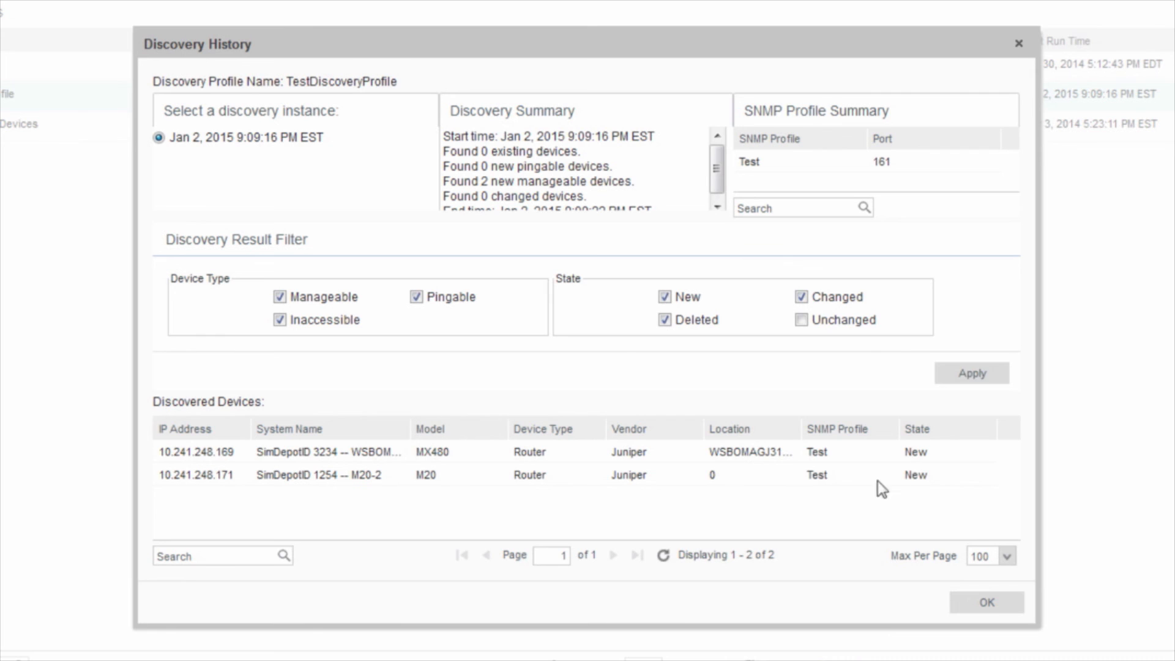
pyautogui.click(719, 207)
pyautogui.scroll(1, 722, 201)
pyautogui.click(986, 602)
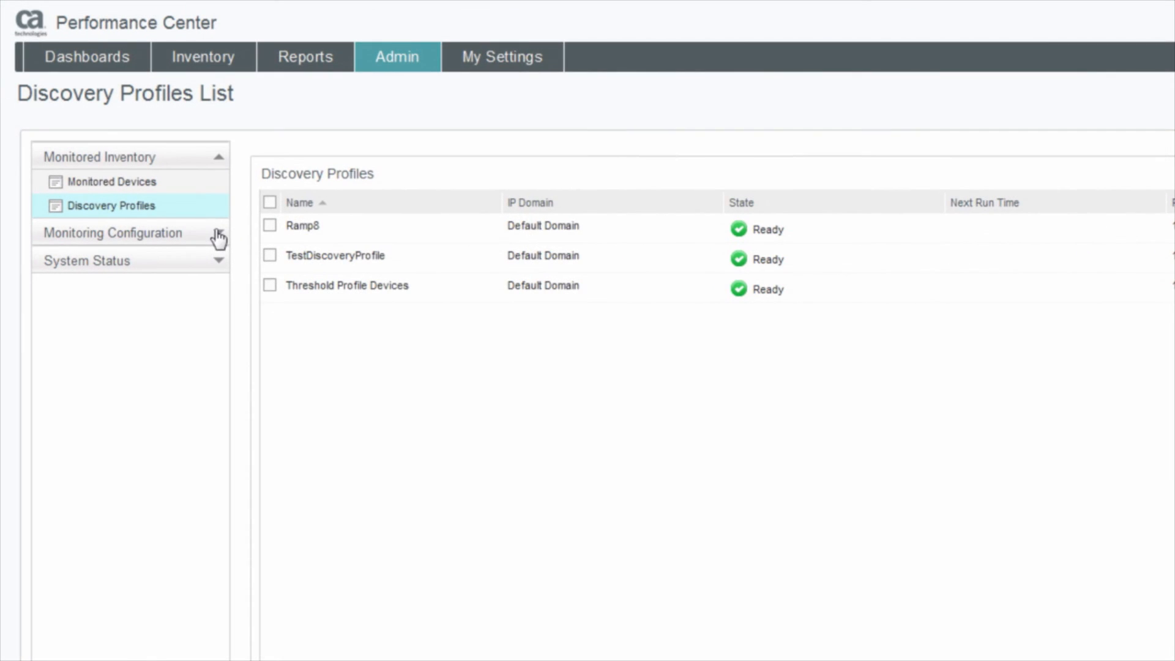
# Step: Filter All Devices under Monitored Devices by 10.241.24 and open router MX480-01 at 10.241.248.169
pyautogui.click(101, 182)
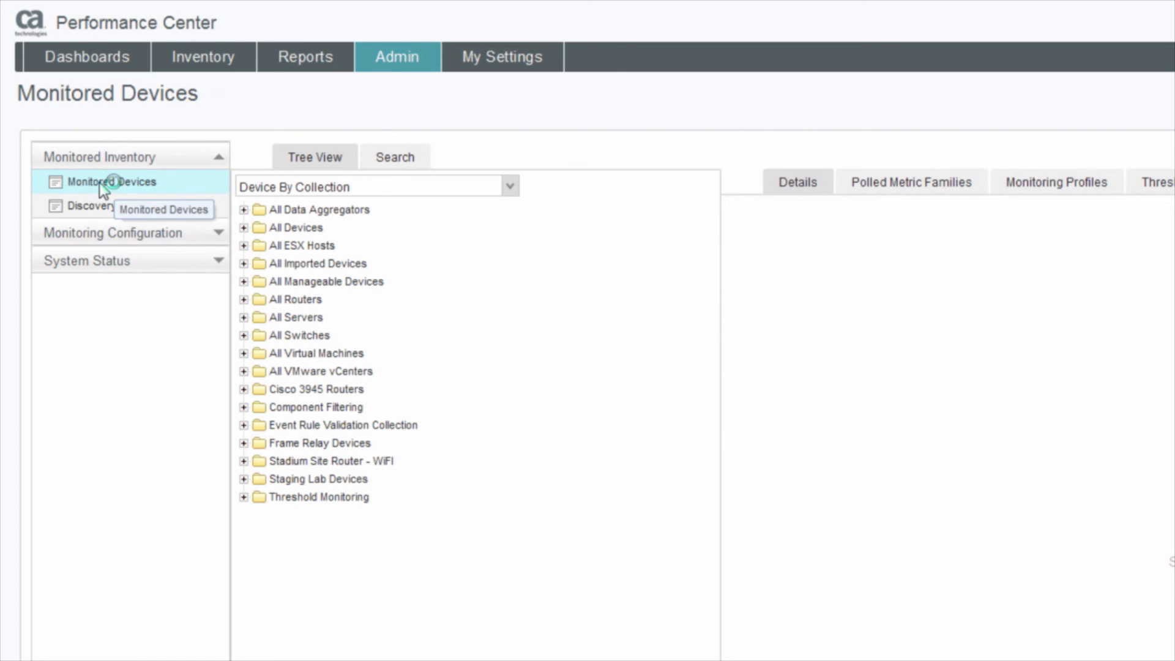
pyautogui.click(244, 227)
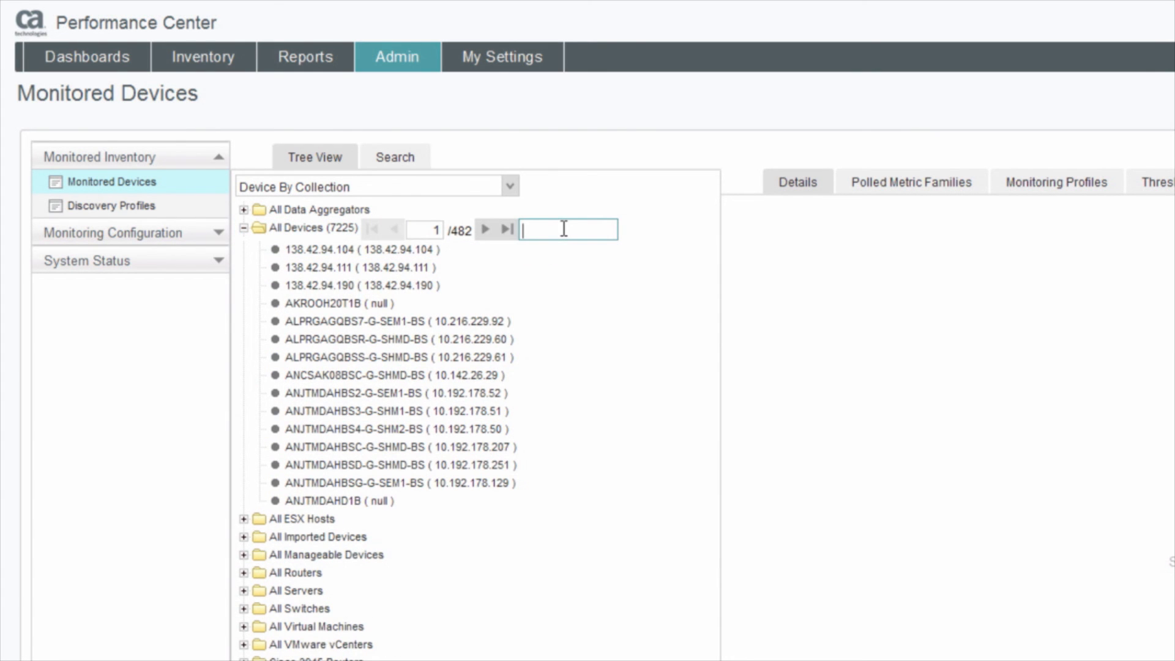
pyautogui.write('10.241')
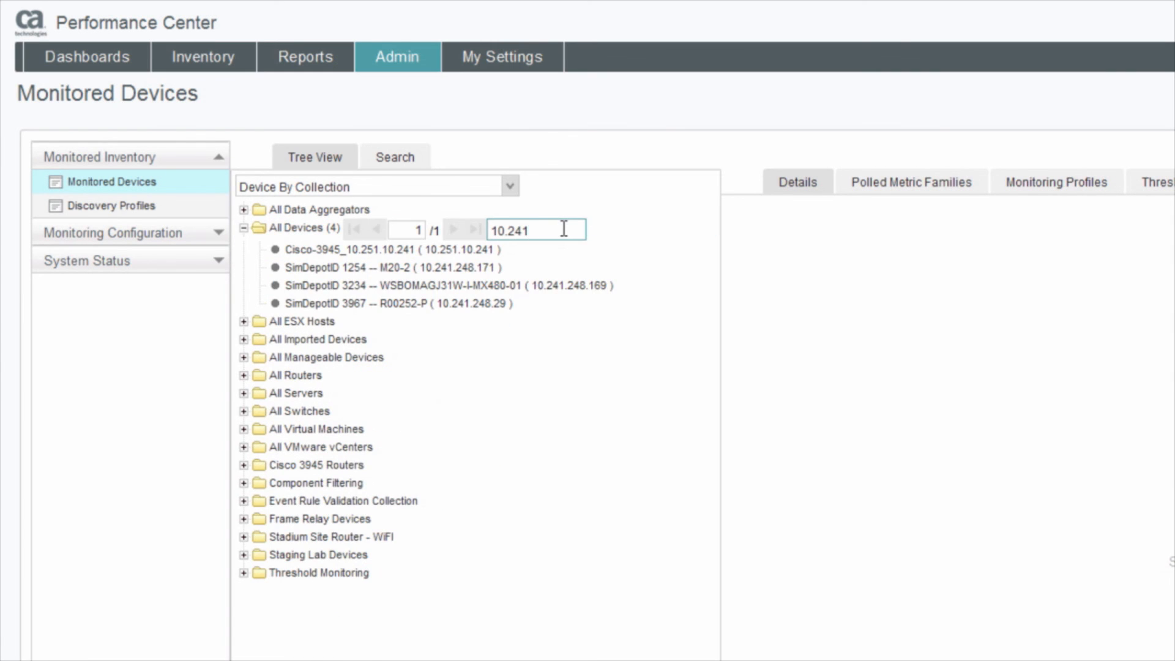
pyautogui.write('.24')
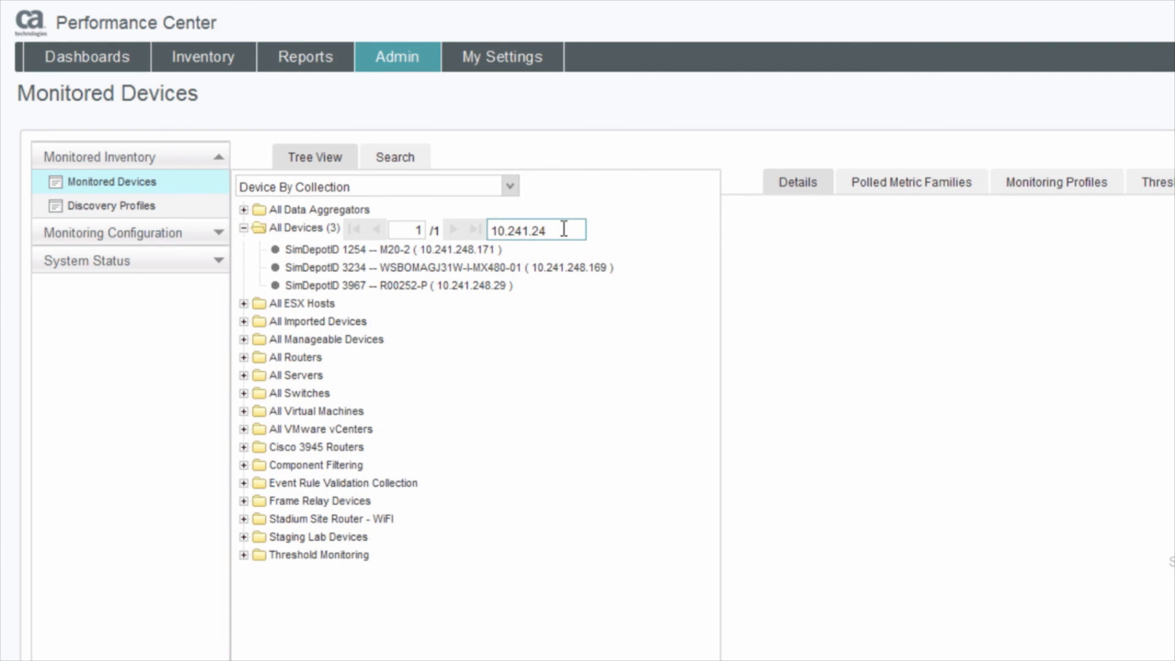
pyautogui.click(526, 271)
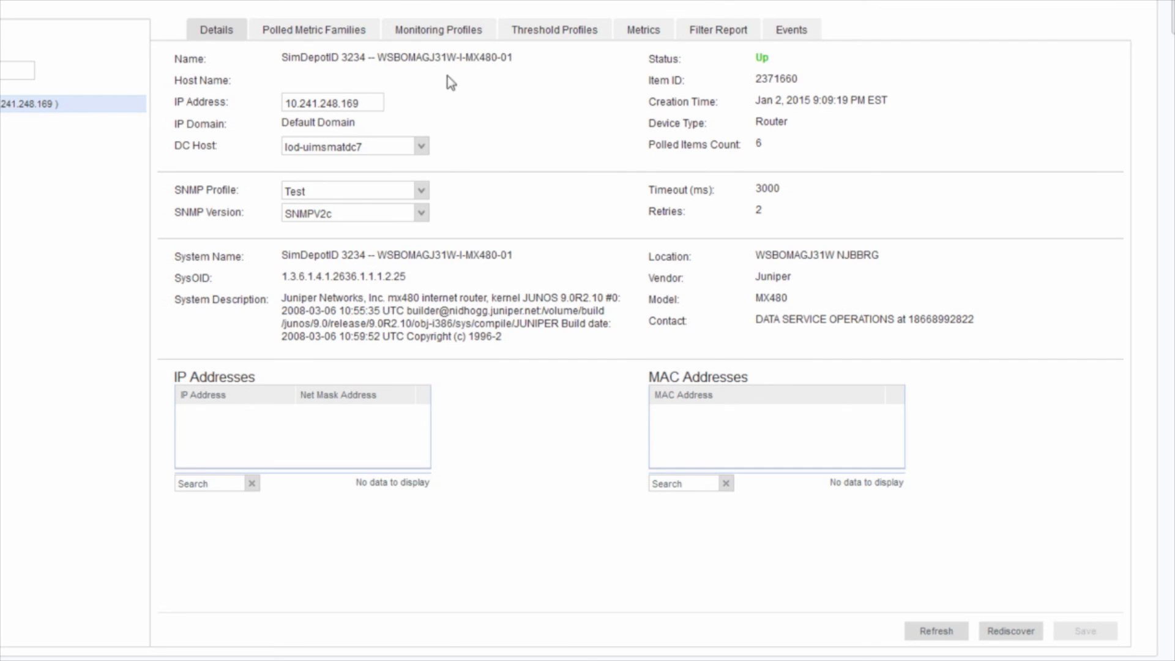
# Step: Review the M20-2 router's details, polled metric families, and related collections like All Routers
pyautogui.click(73, 88)
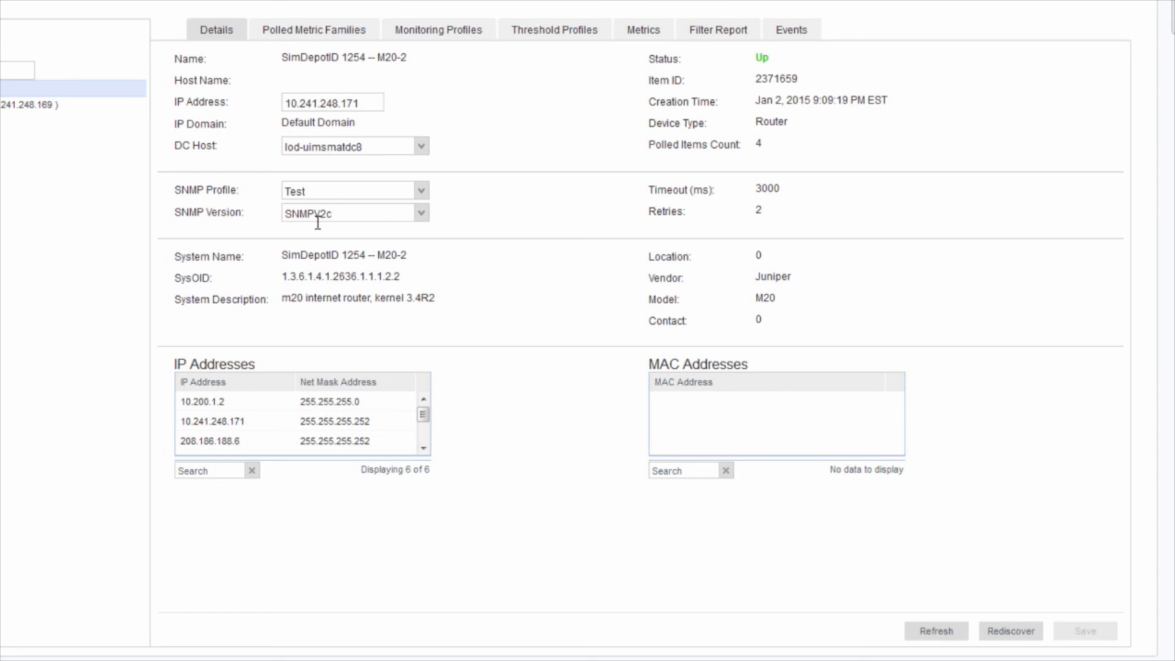
pyautogui.click(319, 34)
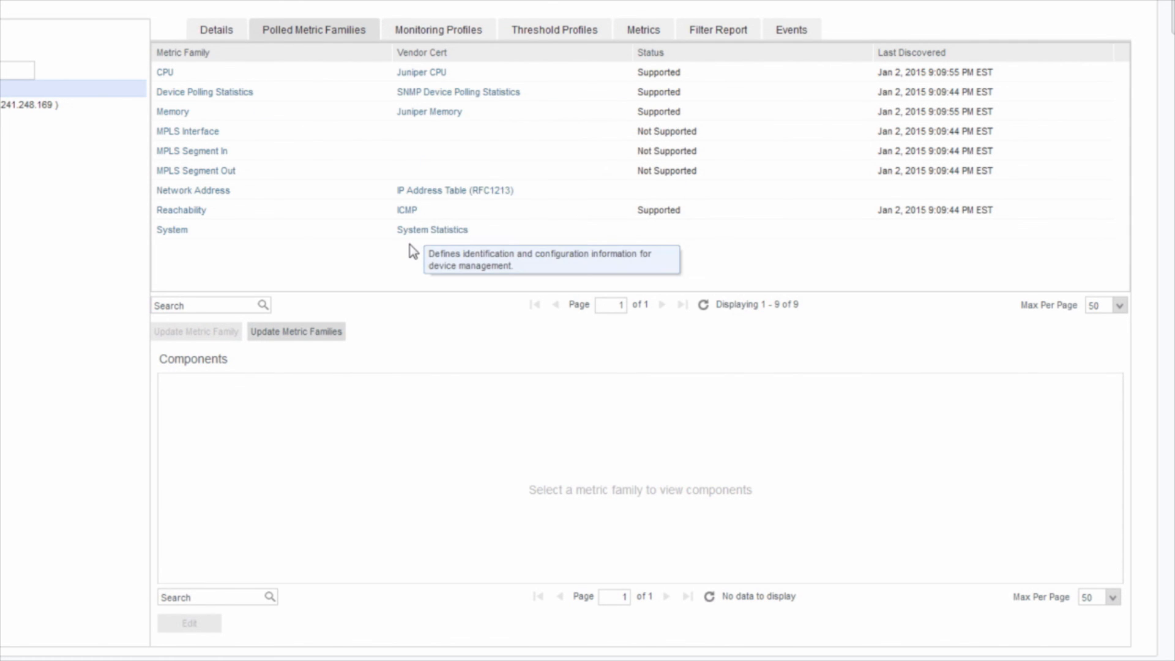
pyautogui.click(435, 37)
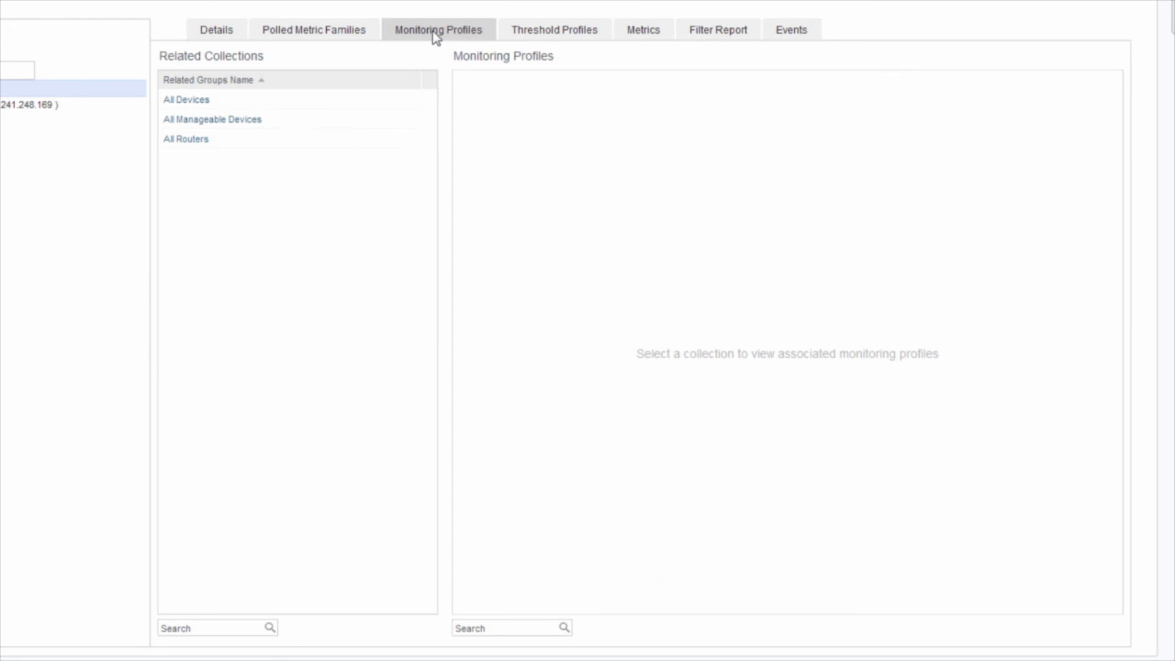